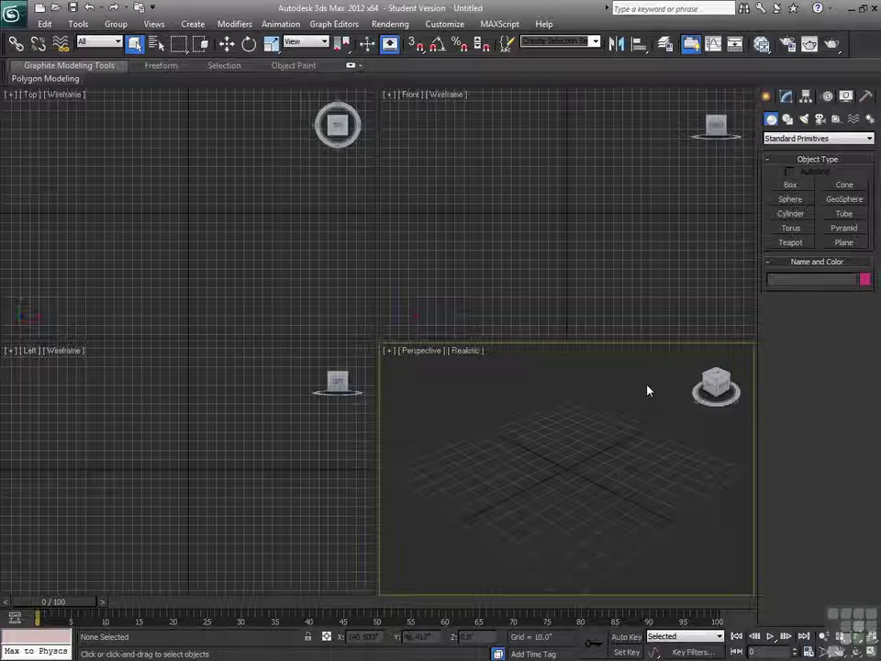
# Create a box about 53.7 × 58.1 × 39.6 inches in the Perspective viewport and show its parameters.
pyautogui.click(791, 185)
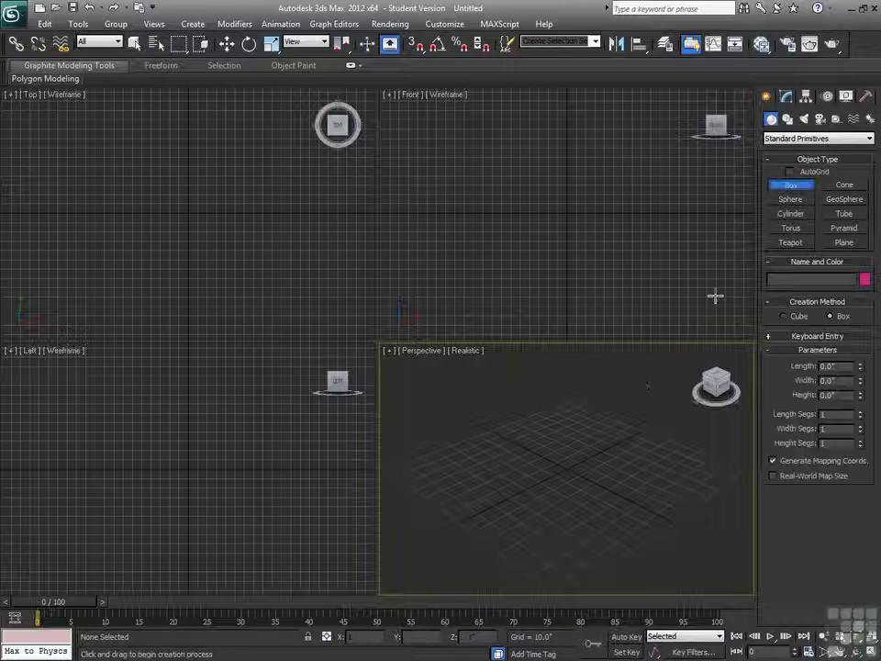
pyautogui.moveTo(580, 456); pyautogui.dragTo(582, 577)
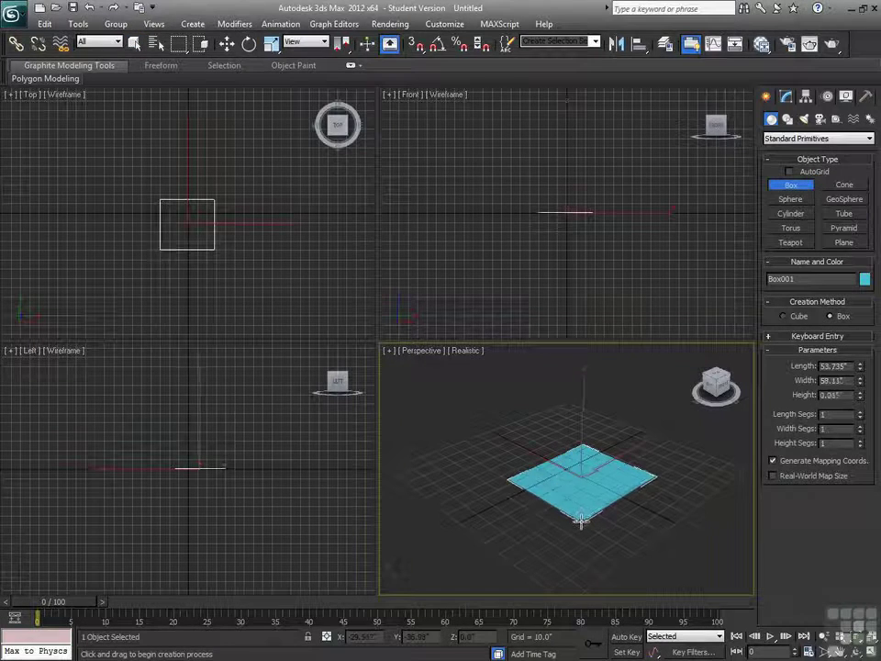
pyautogui.click(582, 457)
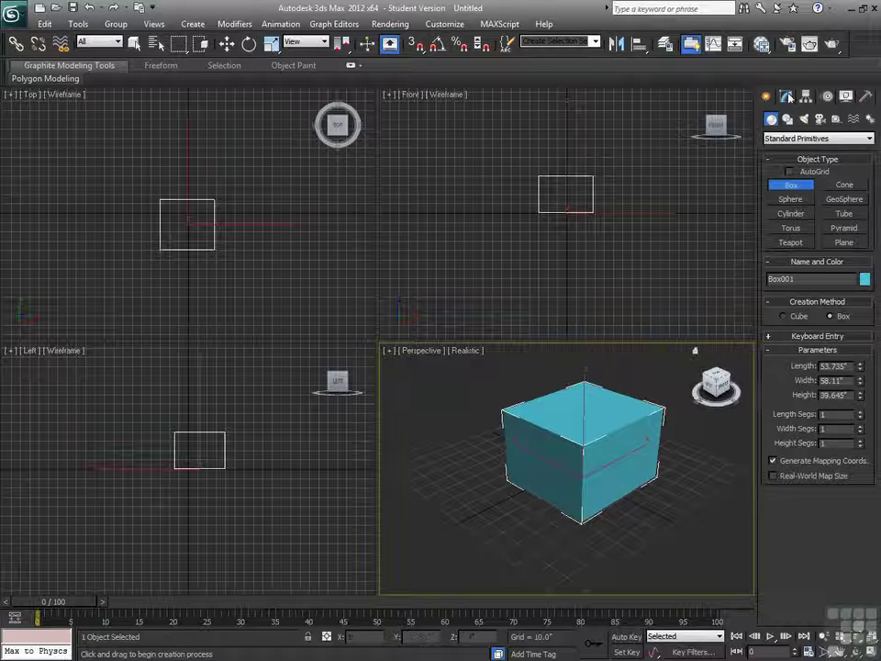
pyautogui.click(786, 96)
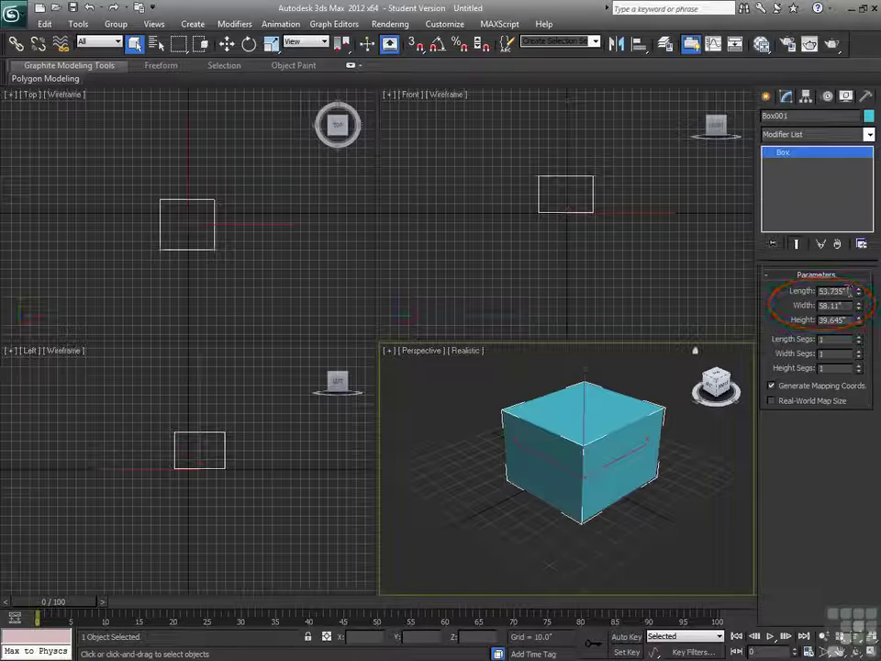
# Set Box001's Length to 50, Width to 40 and Height to 30 inches.
pyautogui.moveTo(846, 290); pyautogui.dragTo(781, 302)
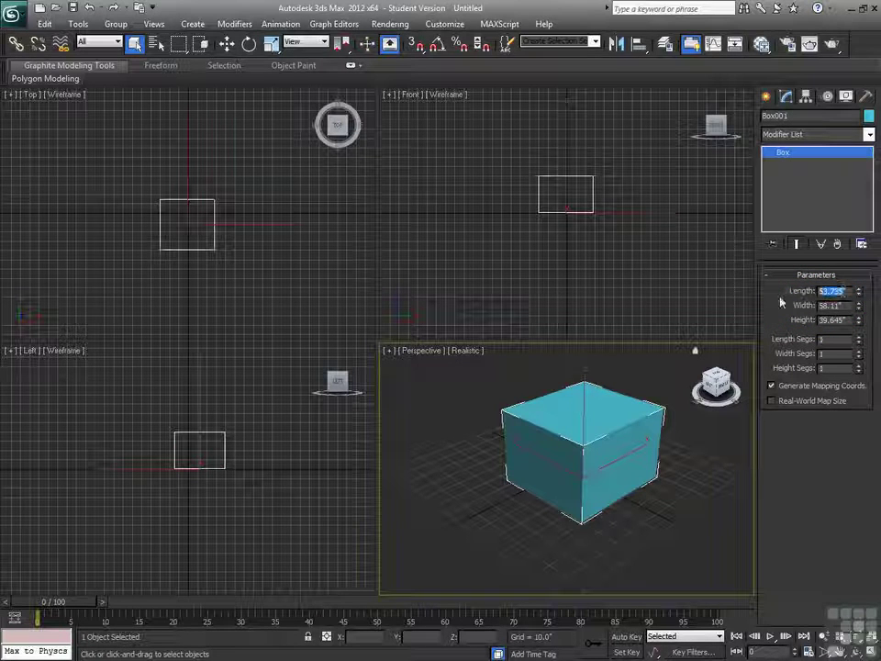
pyautogui.write('50')
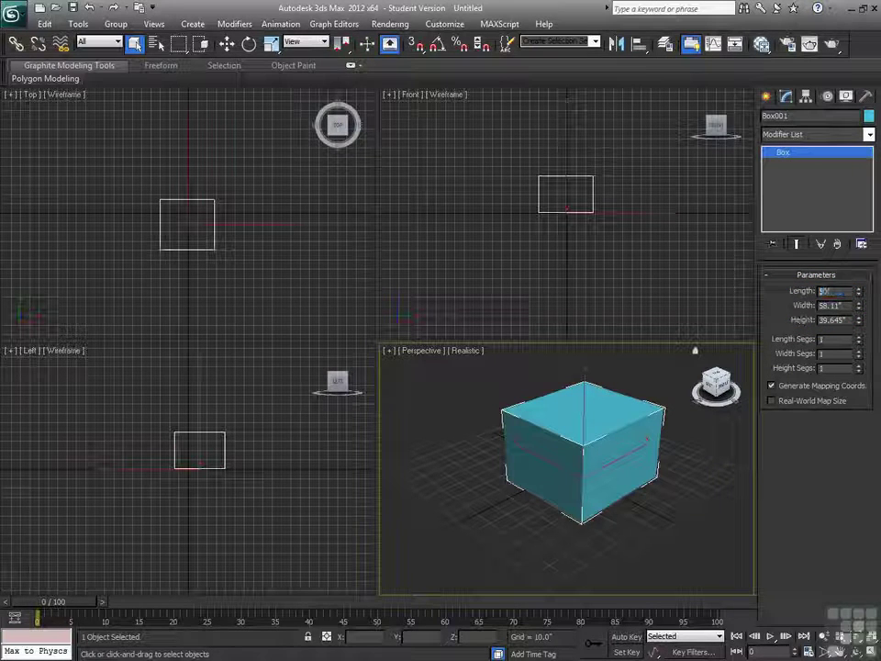
pyautogui.moveTo(838, 303); pyautogui.dragTo(789, 319)
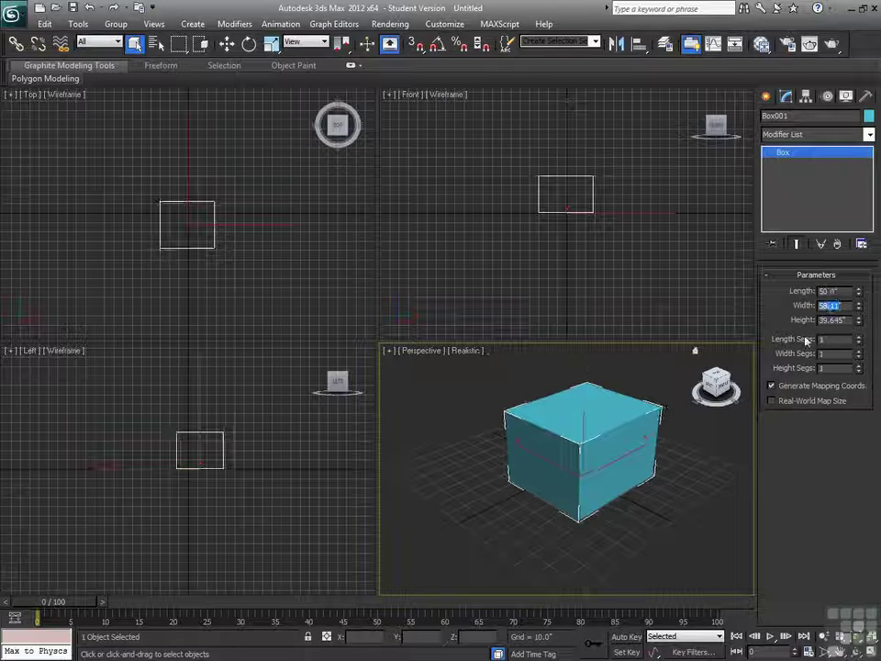
pyautogui.write('40')
pyautogui.press('Tab')
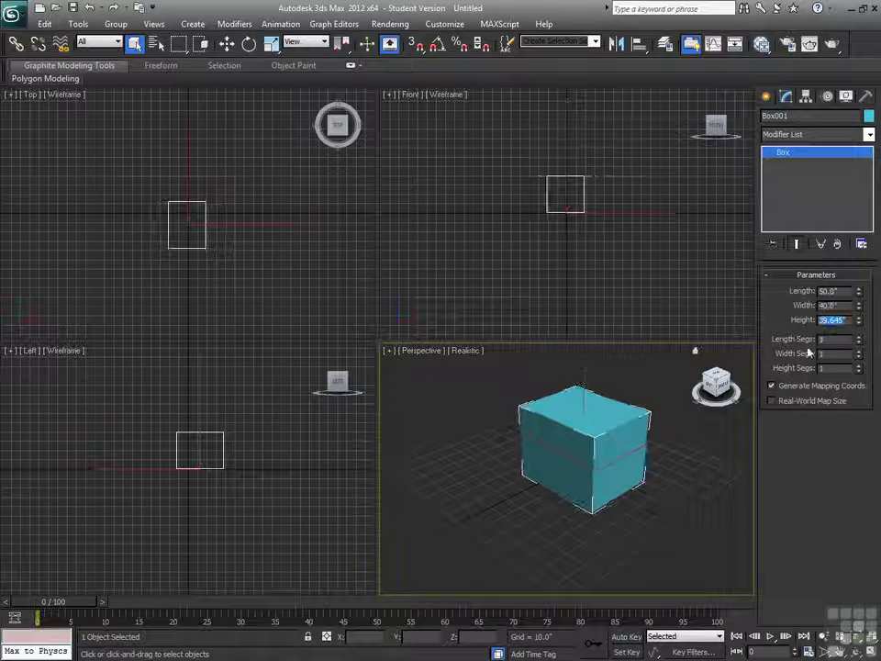
pyautogui.write('25')
pyautogui.press('Return')
pyautogui.write('30')
pyautogui.press('Return')
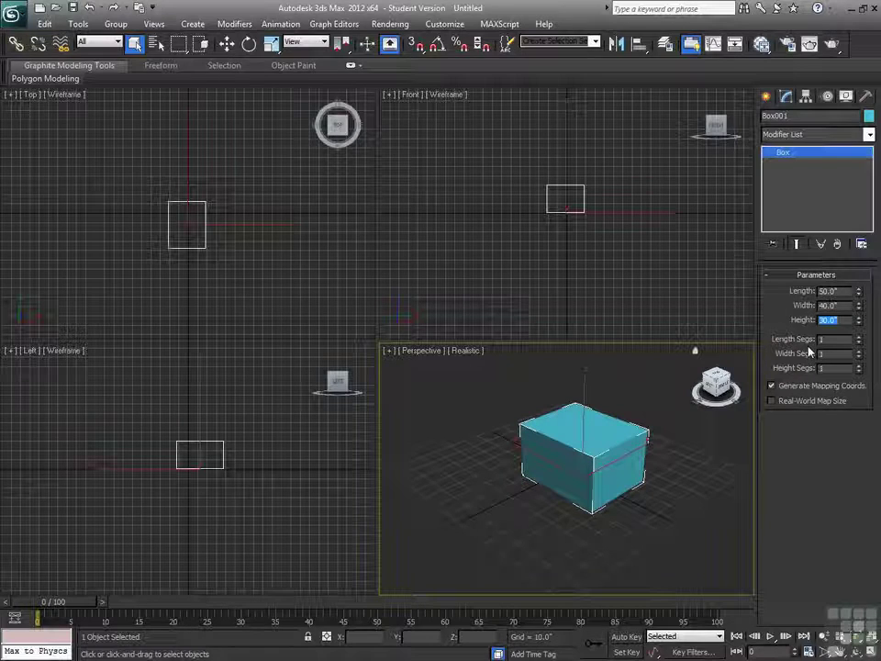
# Set the display units to Generic Units in Units Setup.
pyautogui.click(444, 24)
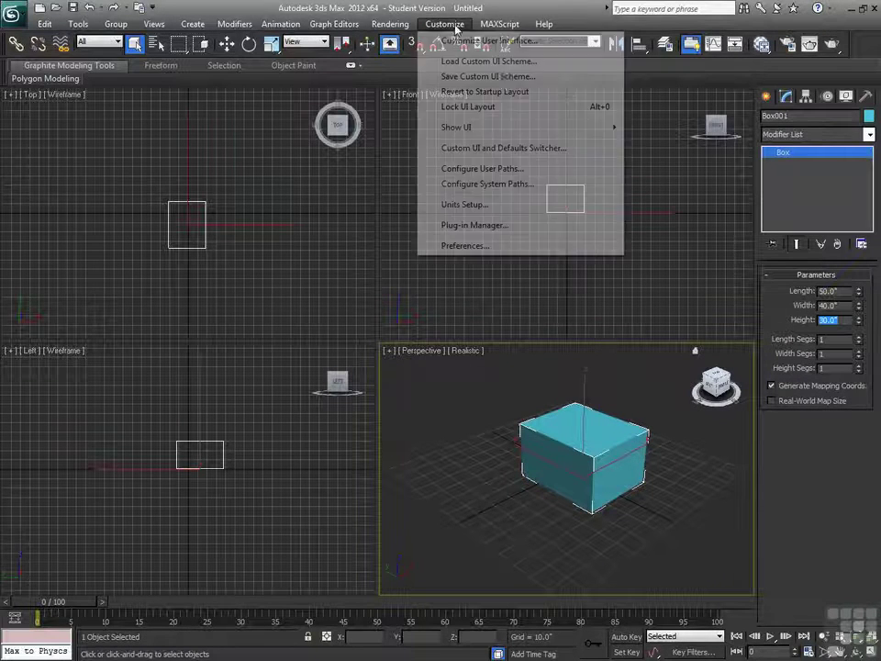
pyautogui.click(466, 205)
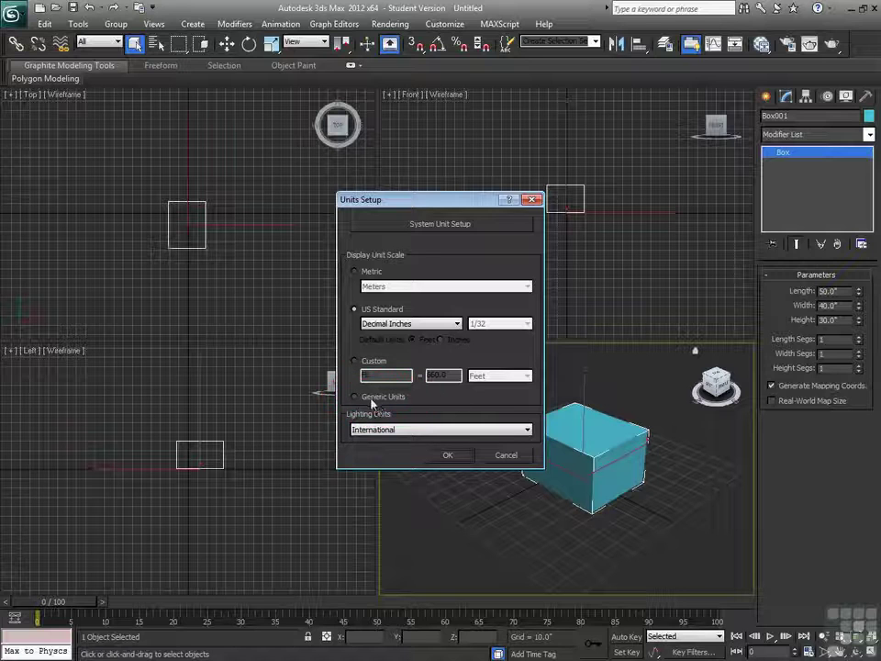
pyautogui.click(357, 397)
pyautogui.click(447, 455)
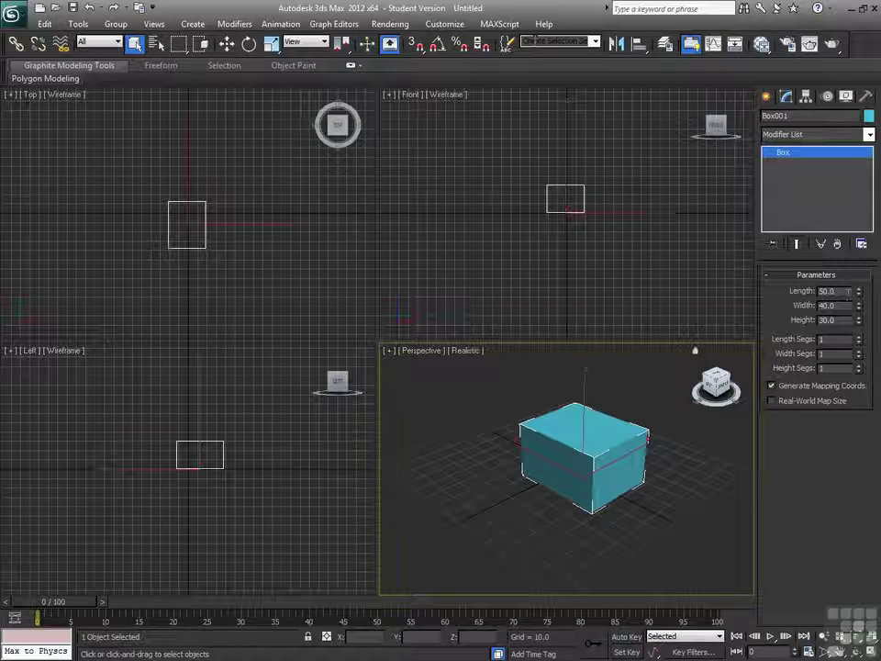
# Set display units to Metric meters so the box reads 1.27m × 1.016m × 0.762m.
pyautogui.click(444, 24)
pyautogui.click(491, 204)
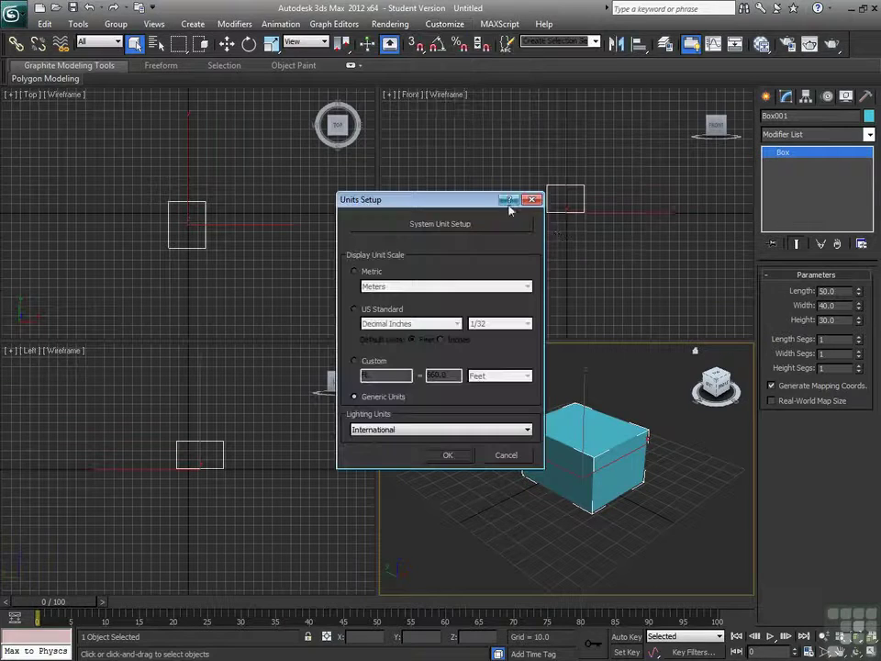
pyautogui.click(354, 272)
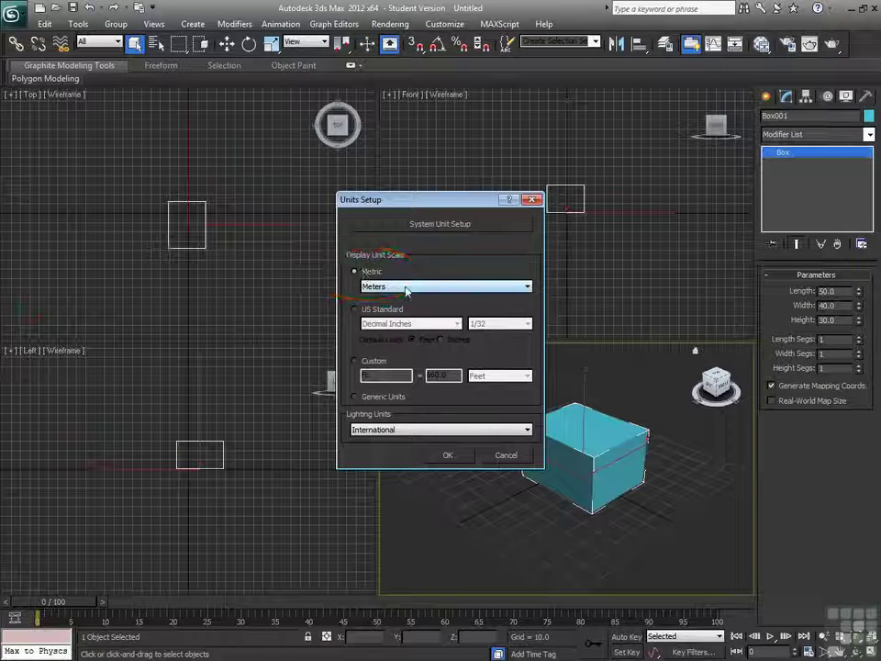
pyautogui.click(455, 457)
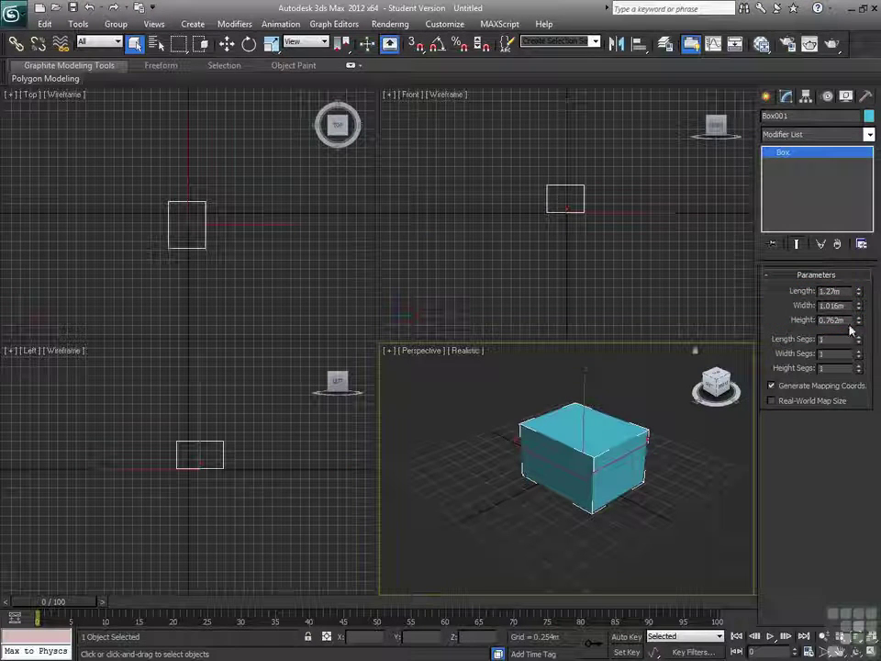
# Set display units to US Standard Feet w/Decimal Inches.
pyautogui.click(444, 24)
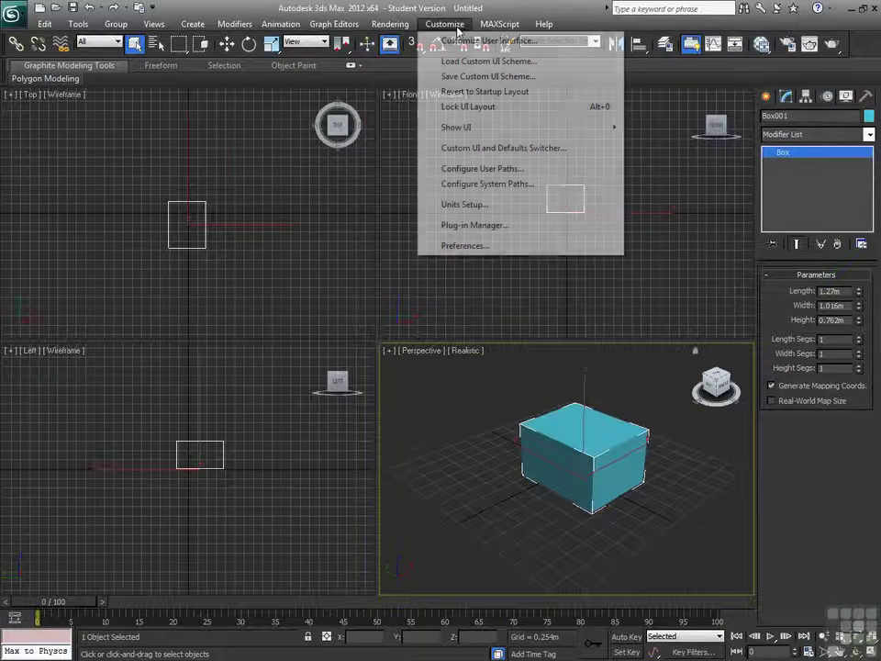
pyautogui.click(473, 204)
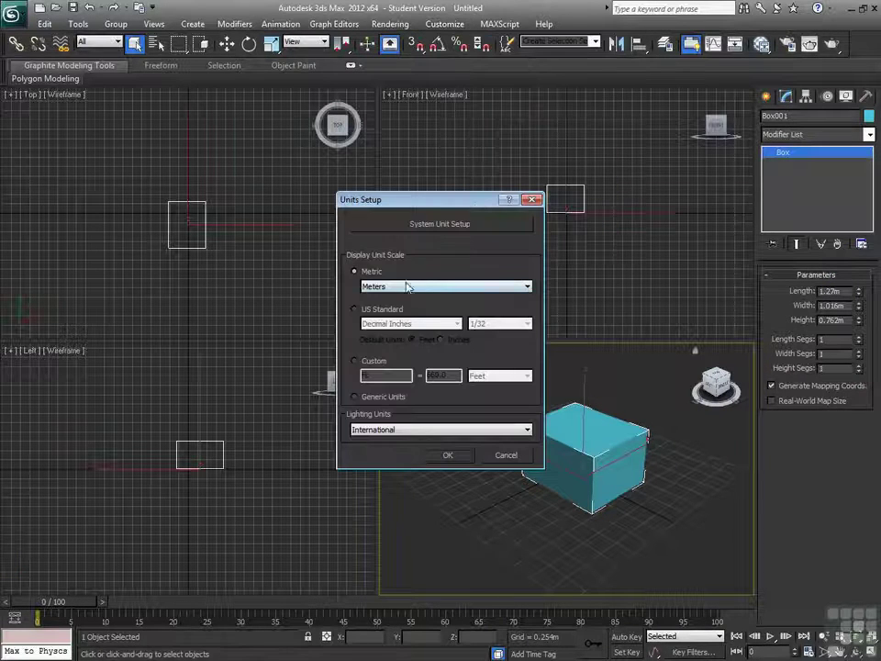
pyautogui.click(387, 308)
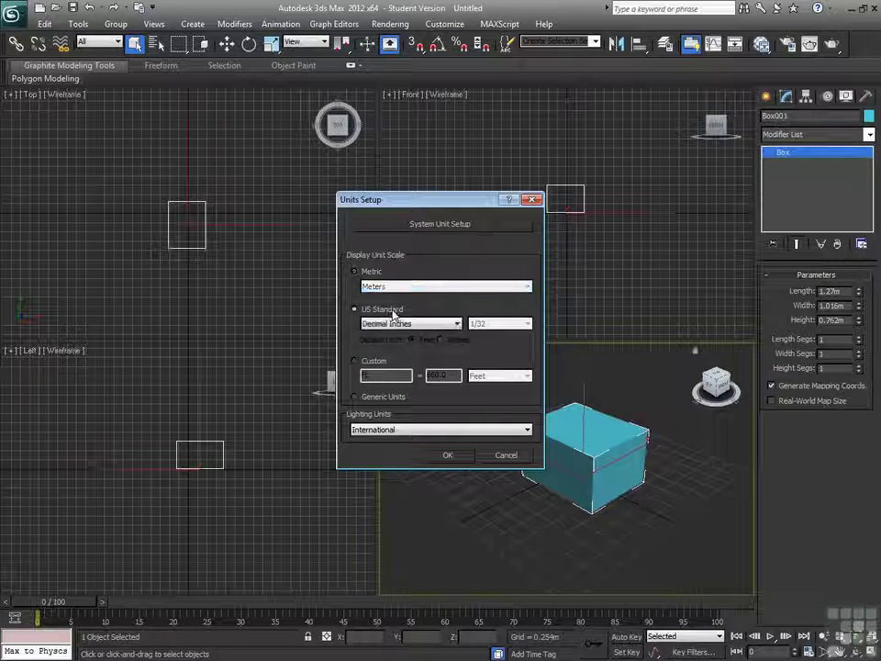
pyautogui.click(457, 326)
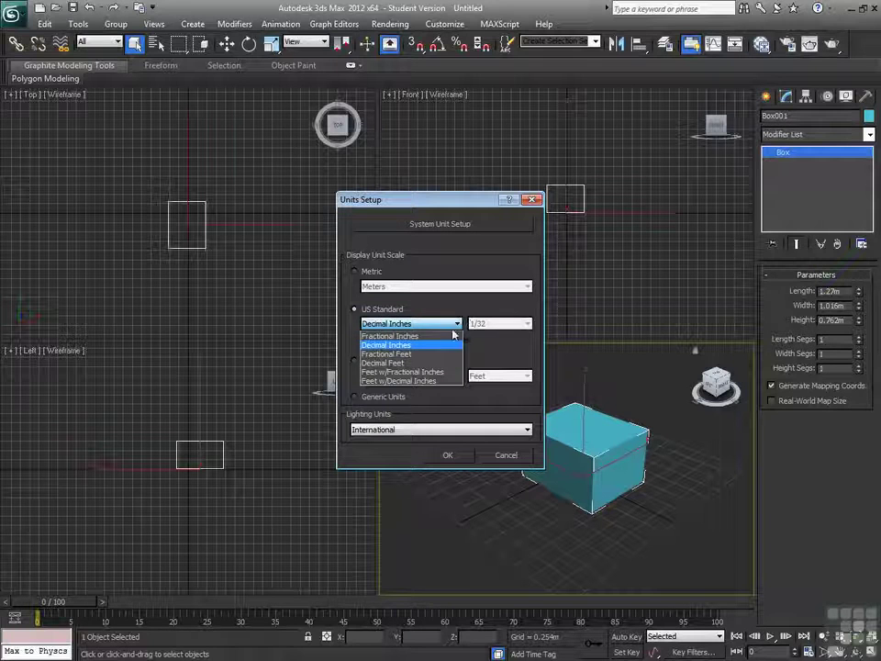
pyautogui.click(412, 381)
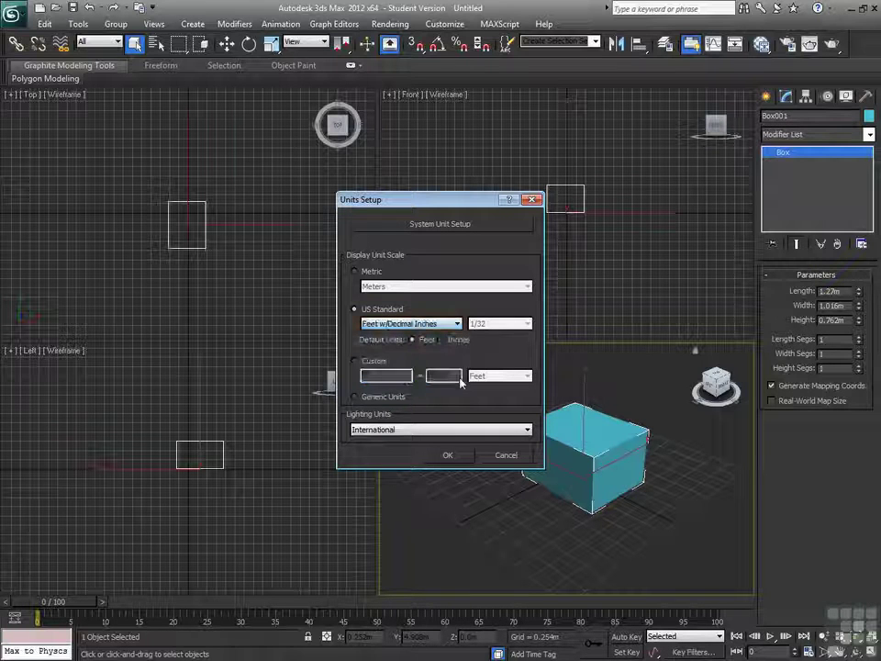
pyautogui.click(448, 454)
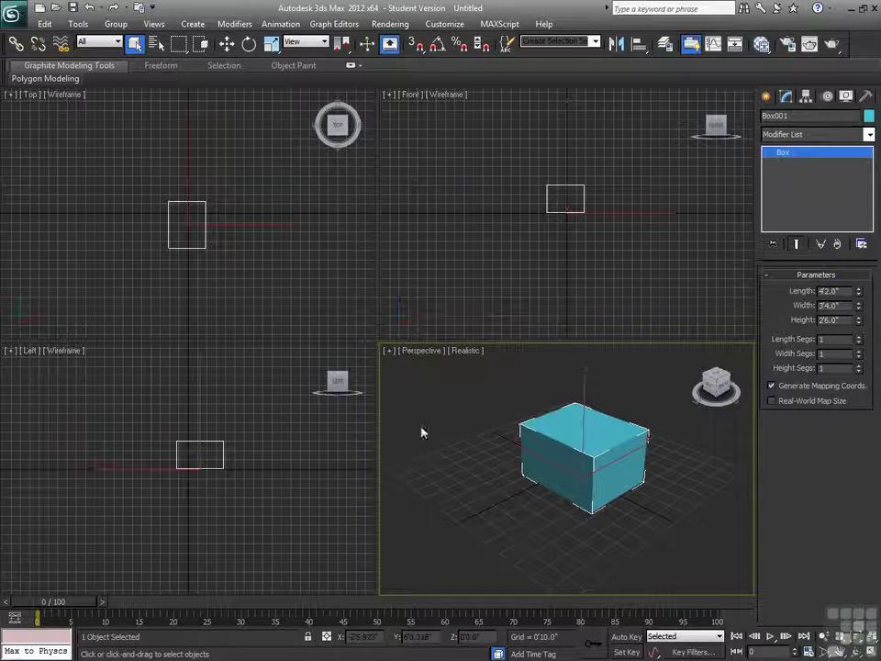
# Change the box Length to 60 inches so it reads 5'0.0".
pyautogui.click(835, 291)
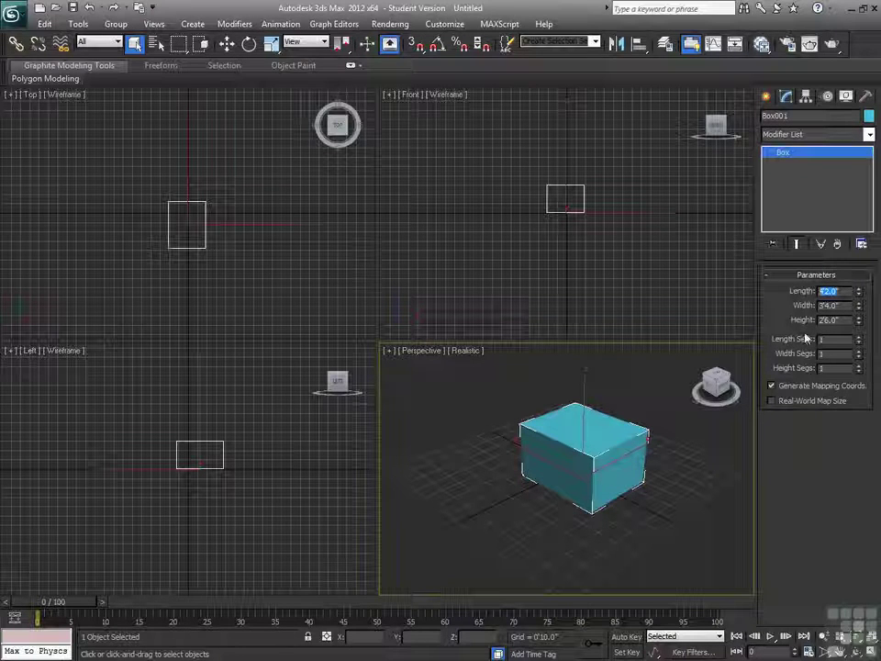
pyautogui.write('40')
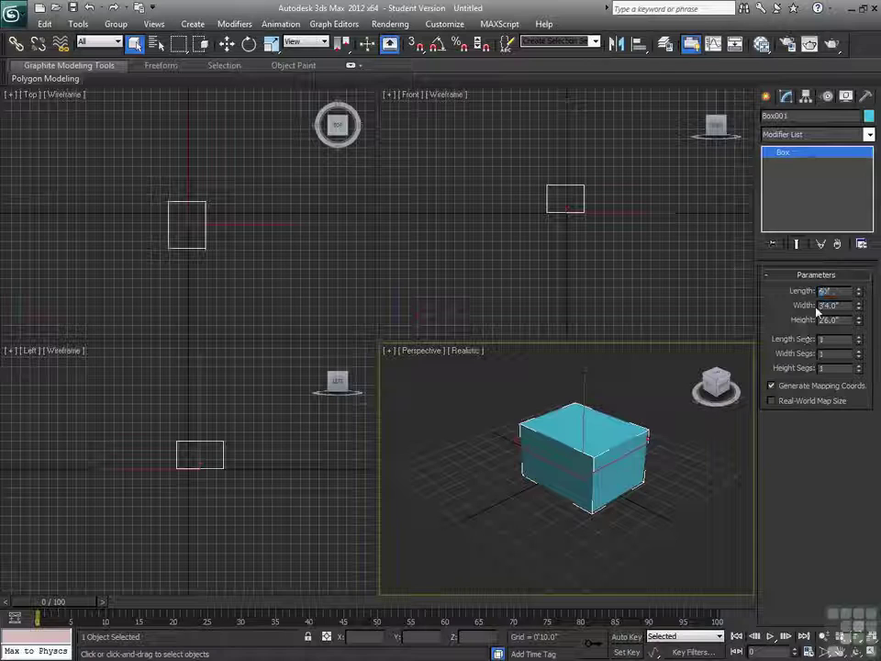
pyautogui.click(839, 292)
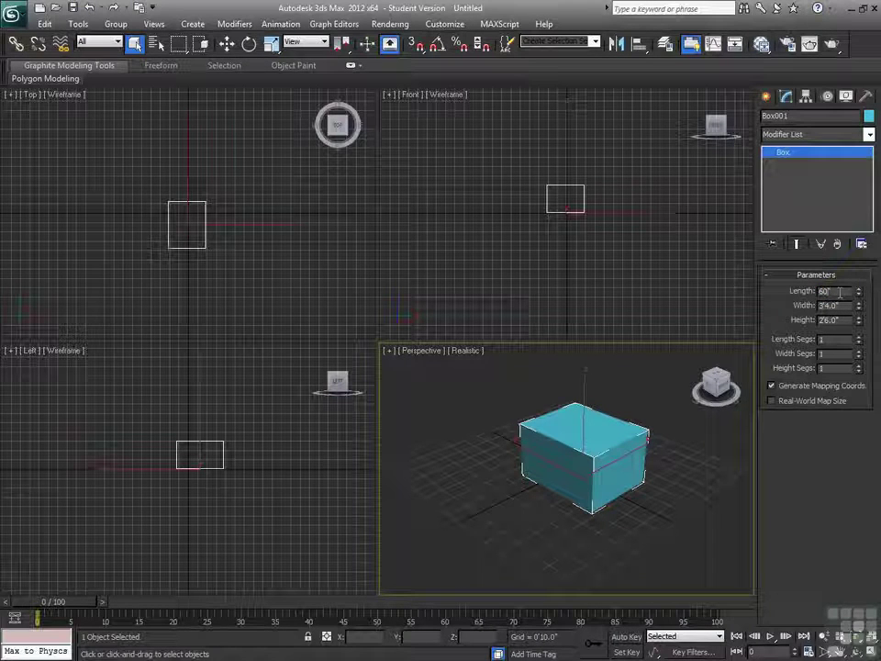
pyautogui.press('Return')
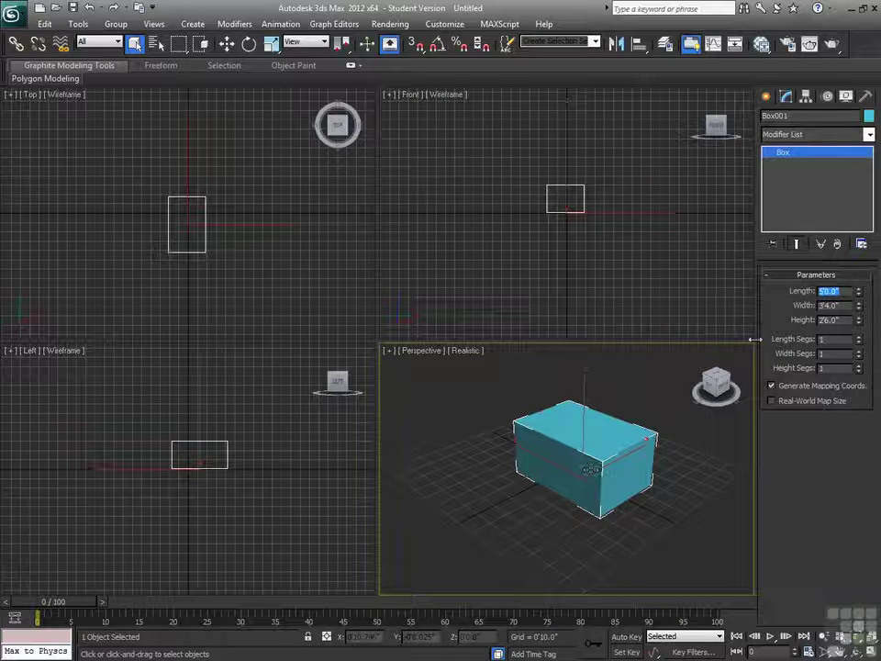
# Set Default Units to Inches, then enter 20 as the box's new Length.
pyautogui.click(446, 24)
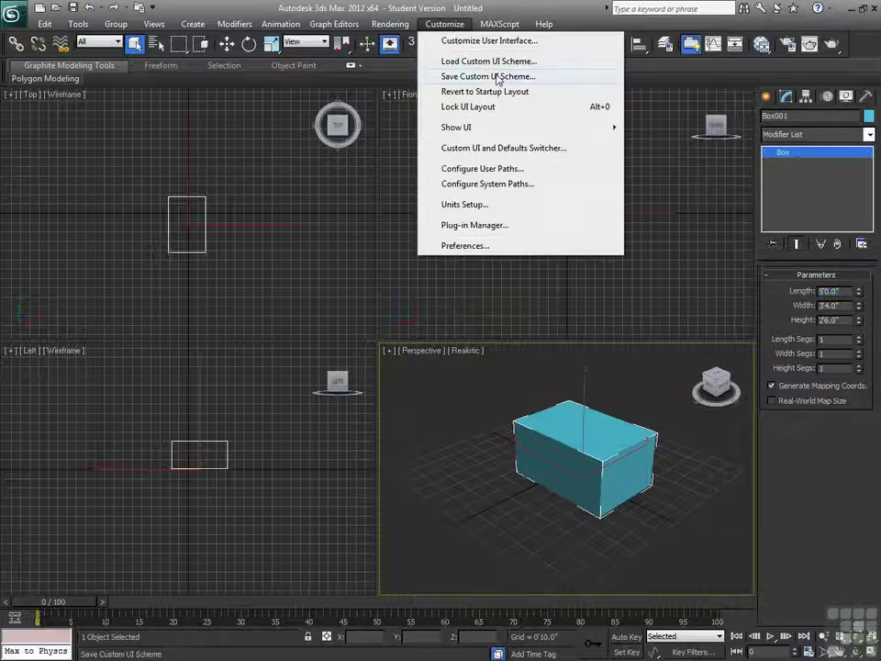
pyautogui.click(464, 204)
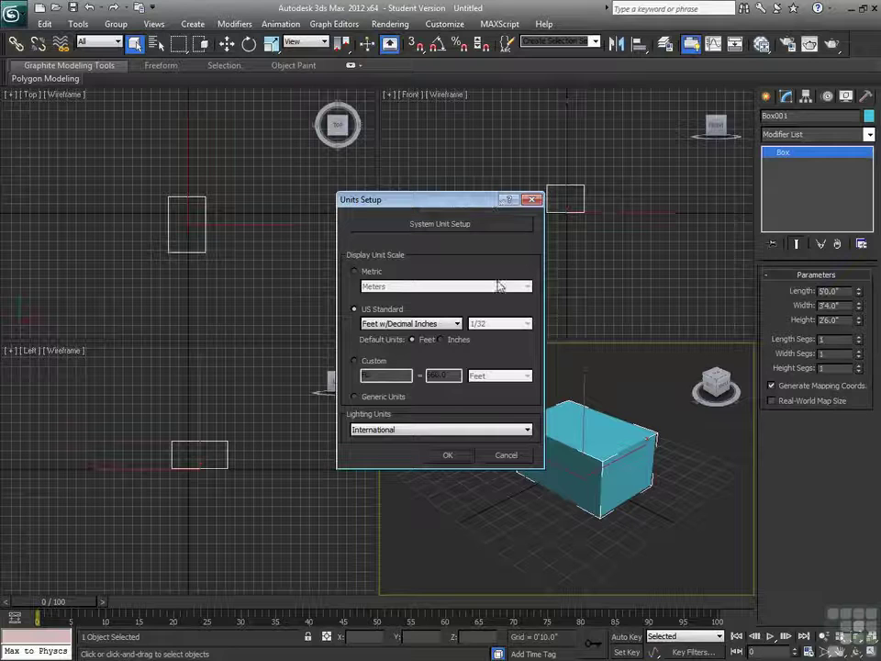
pyautogui.click(441, 340)
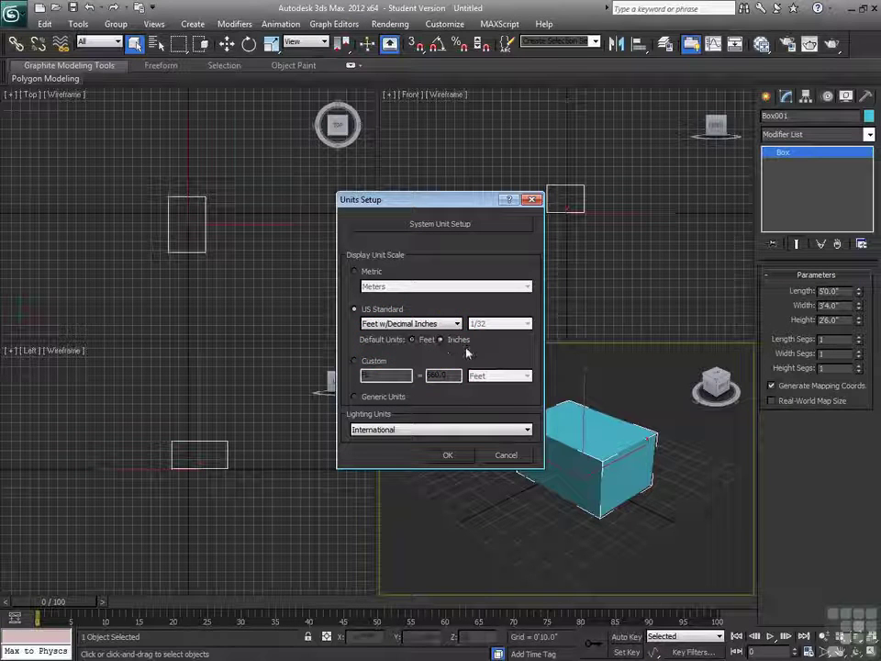
pyautogui.click(450, 456)
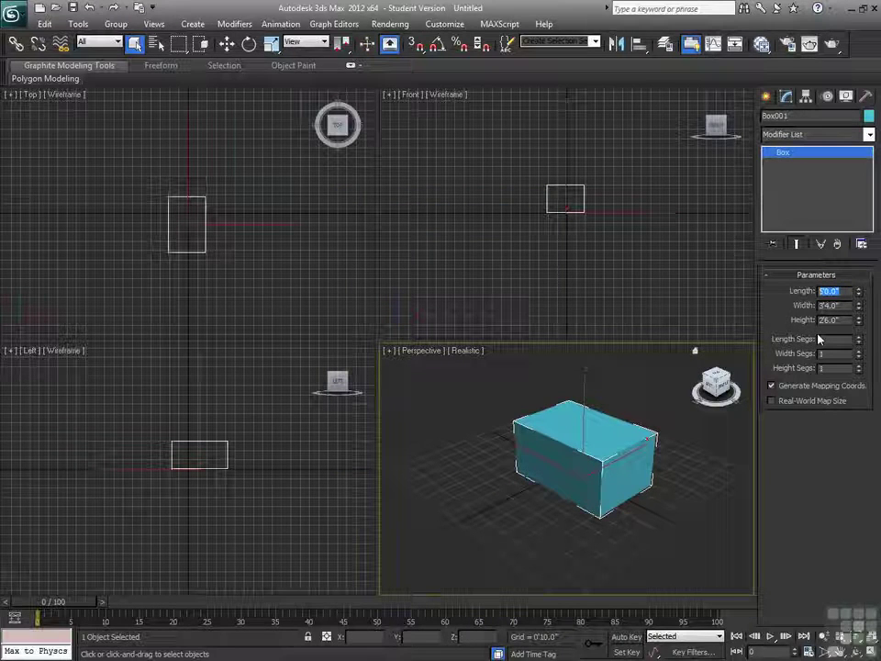
pyautogui.write('20')
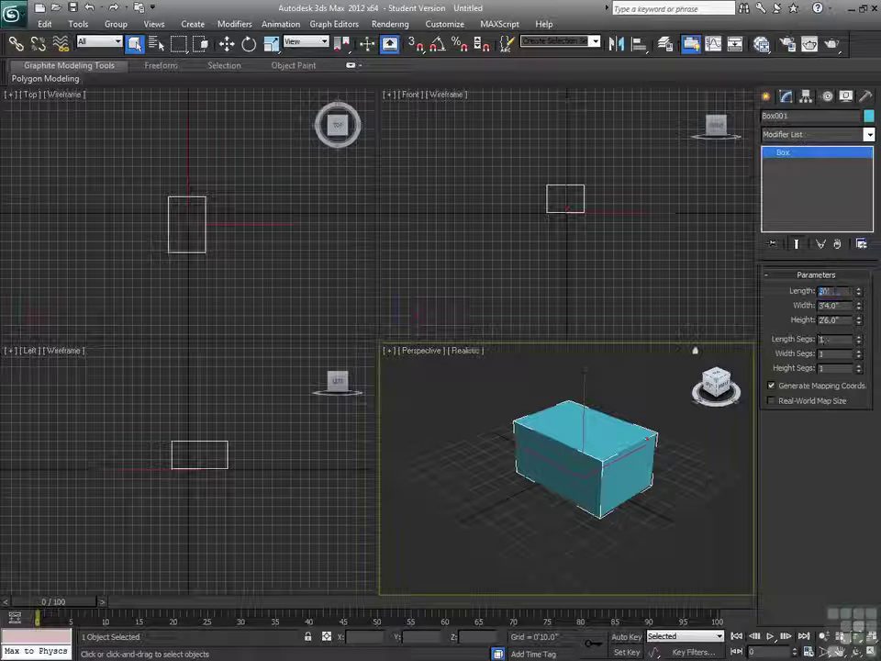
pyautogui.press('Return')
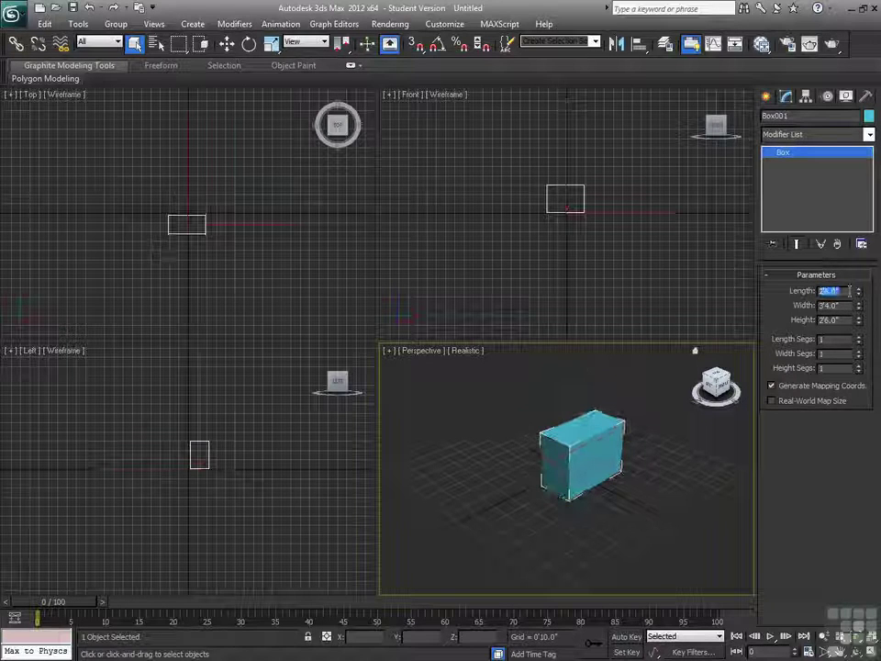
# Make Feet the default unit and enter a Length of 200 to stretch the box into a beam.
pyautogui.moveTo(849, 290); pyautogui.dragTo(847, 292)
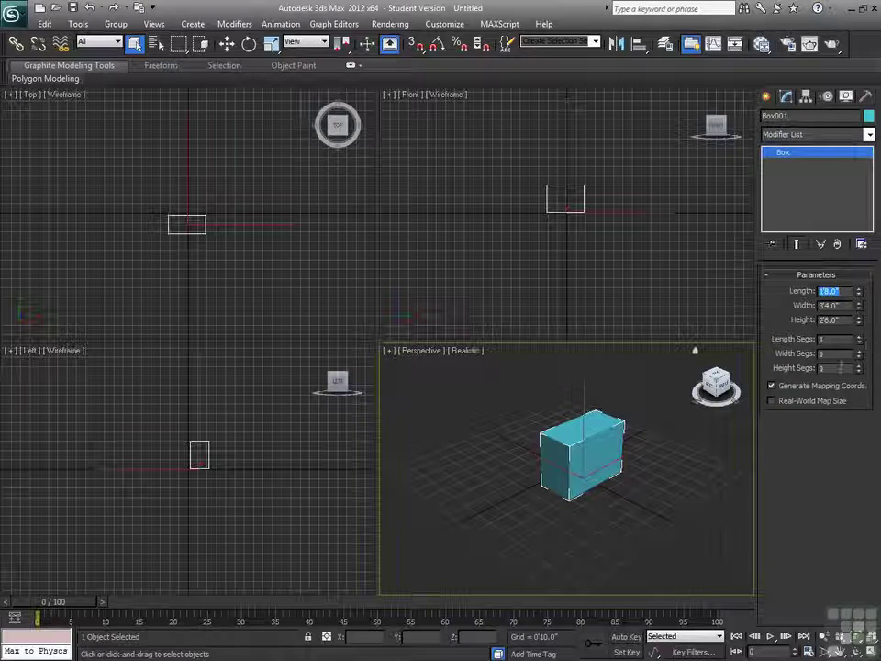
pyautogui.click(444, 24)
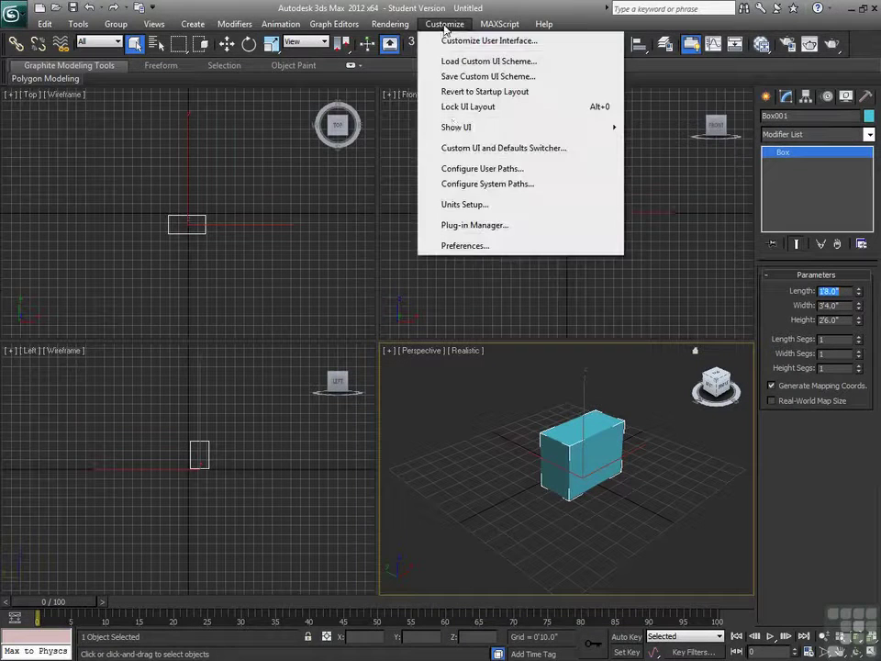
pyautogui.click(472, 204)
pyautogui.click(412, 340)
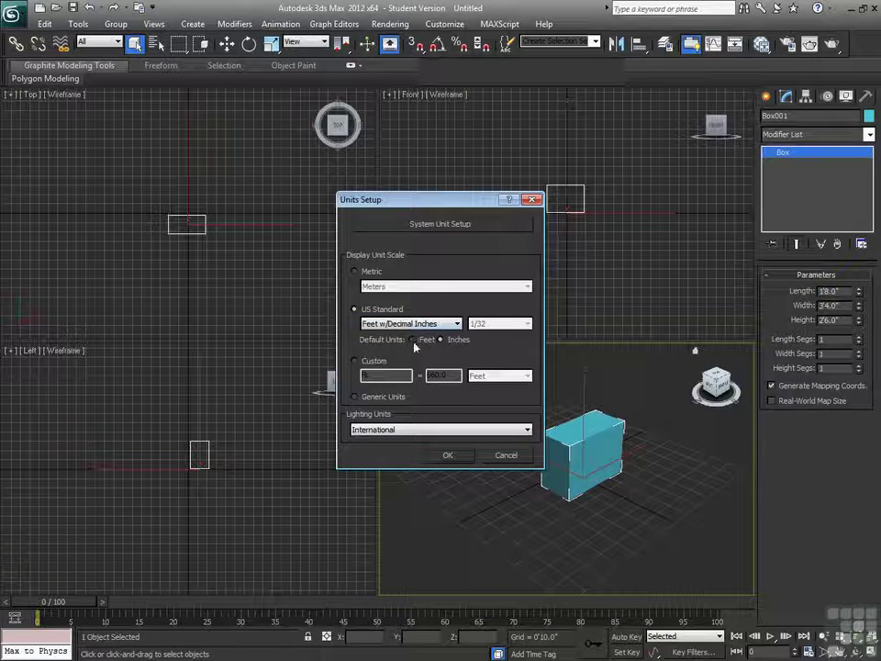
pyautogui.click(448, 454)
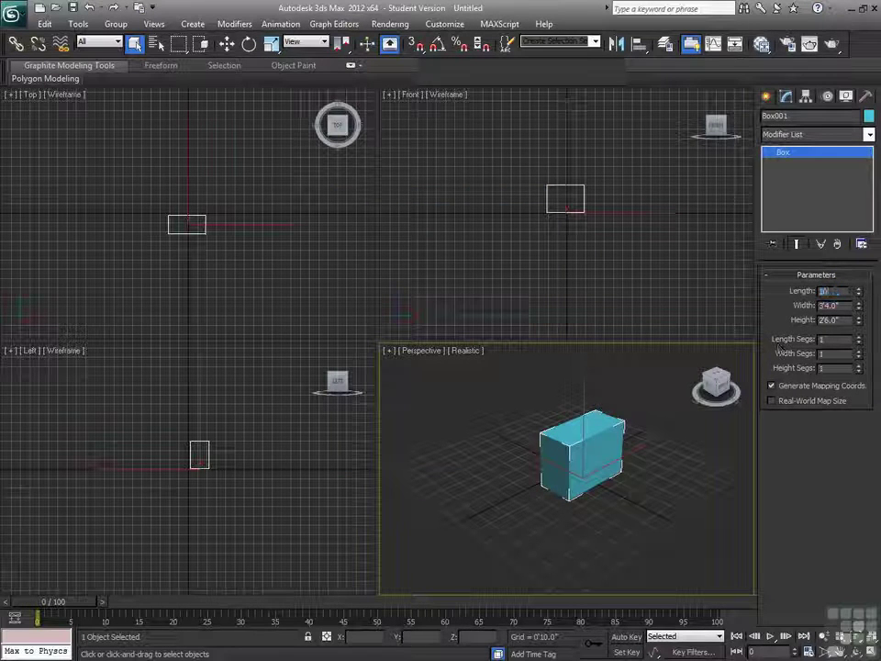
pyautogui.write('200')
pyautogui.press('Return')
pyautogui.doubleClick(832, 305)
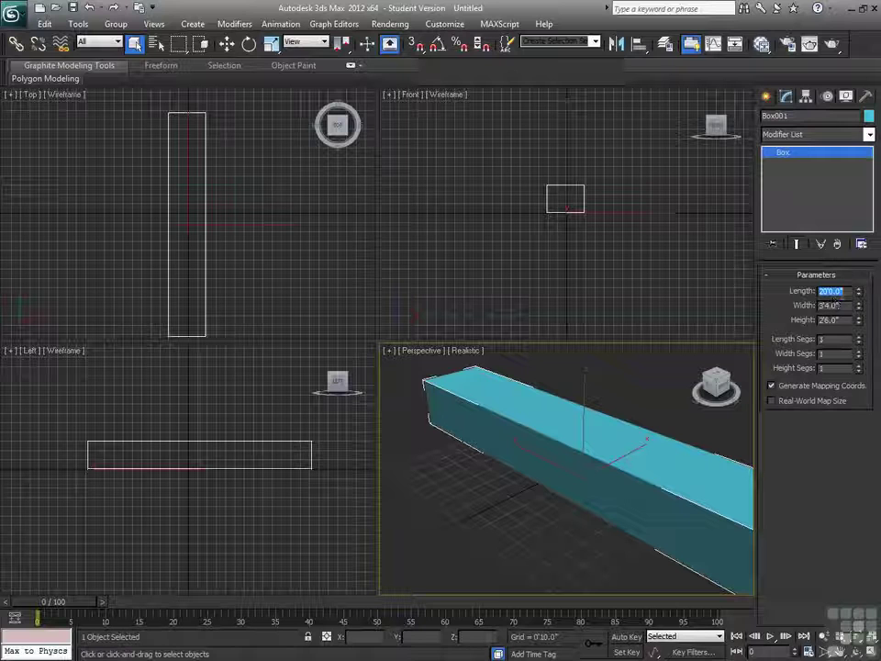
# Switch display to Feet w/Fractional Inches and set Length to 3'3/16", making a near-cube.
pyautogui.click(444, 24)
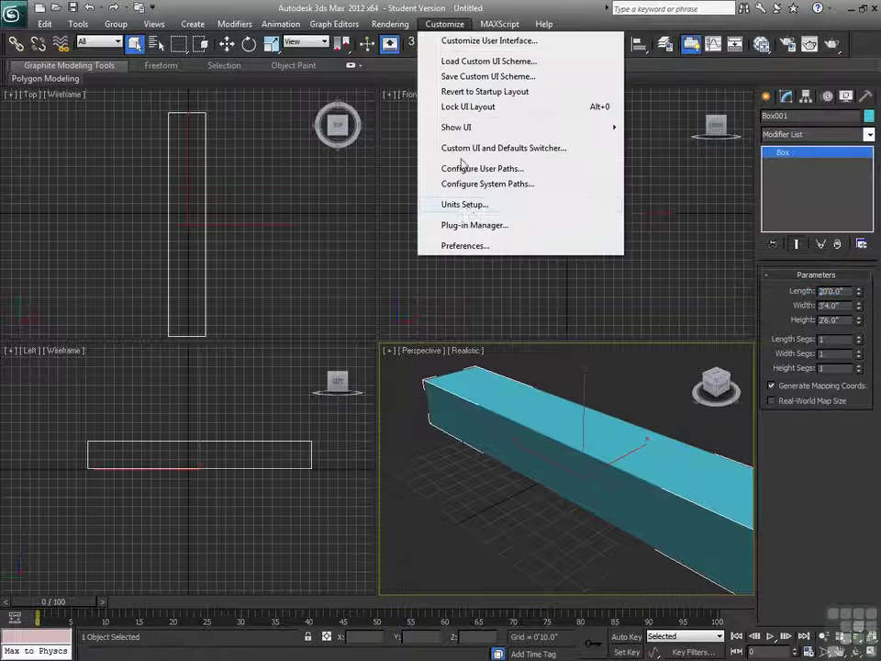
pyautogui.click(466, 205)
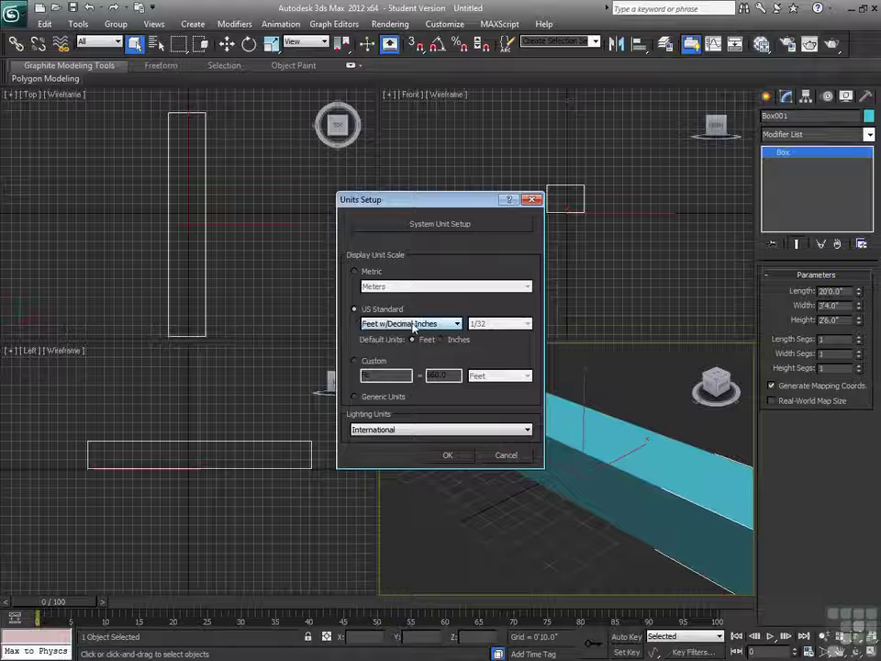
pyautogui.click(453, 322)
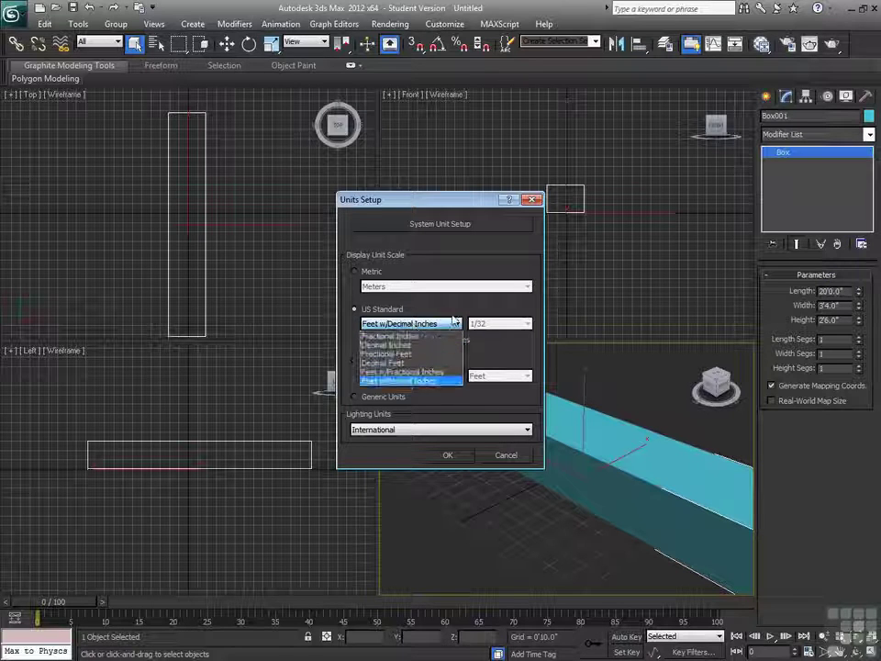
pyautogui.click(433, 371)
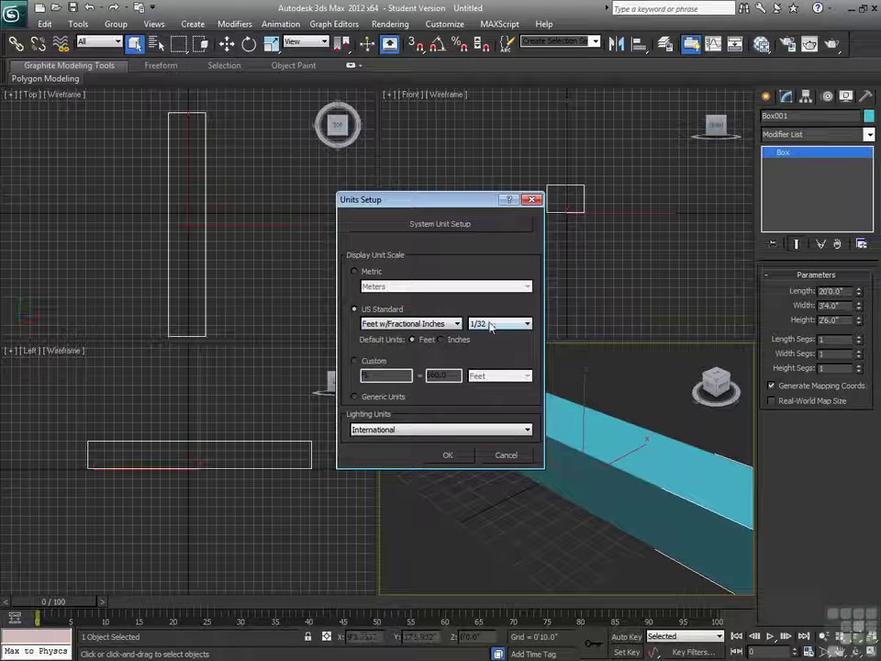
pyautogui.click(448, 455)
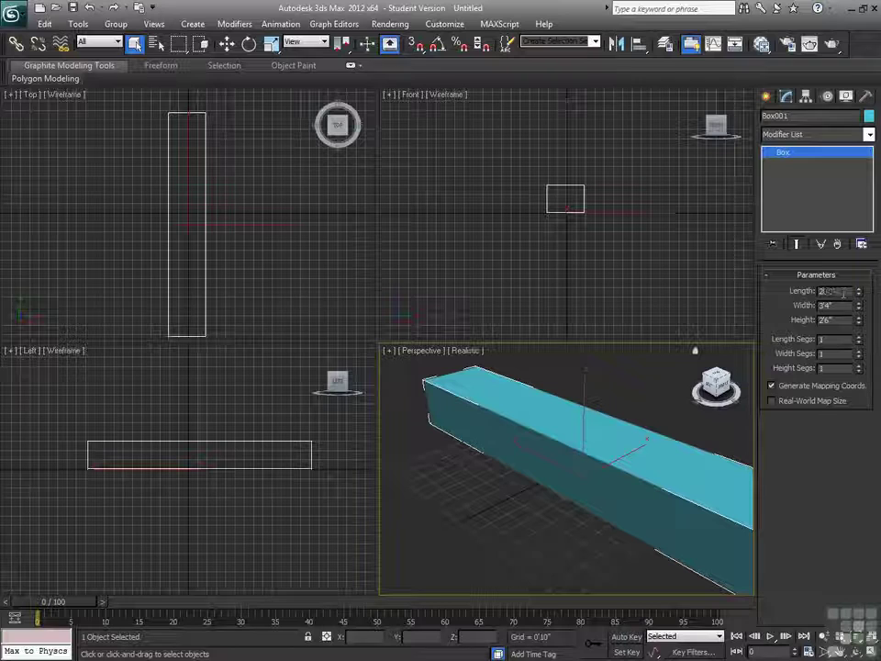
pyautogui.write("3'")
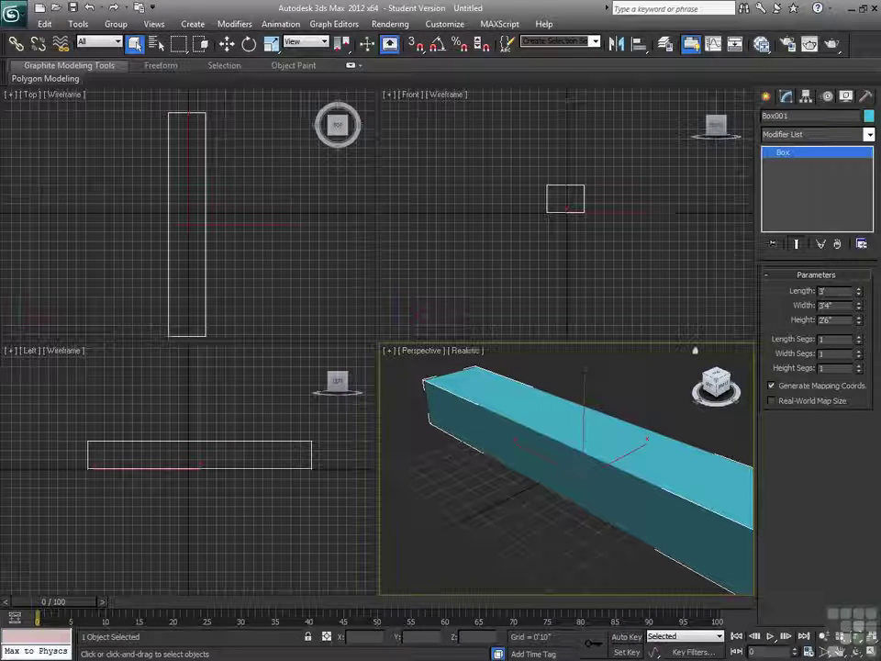
pyautogui.write('3/16')
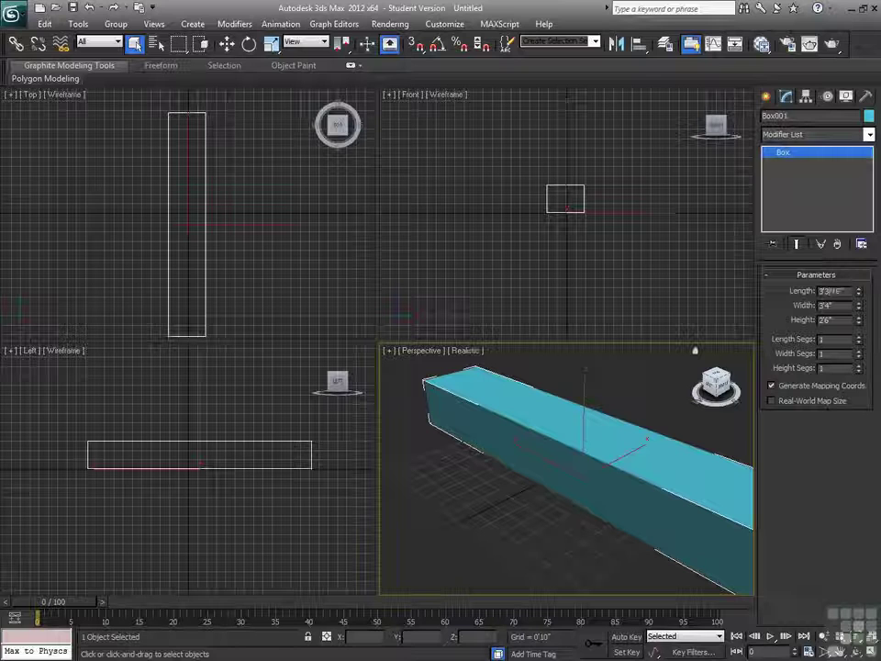
pyautogui.write('"')
pyautogui.press('Return')
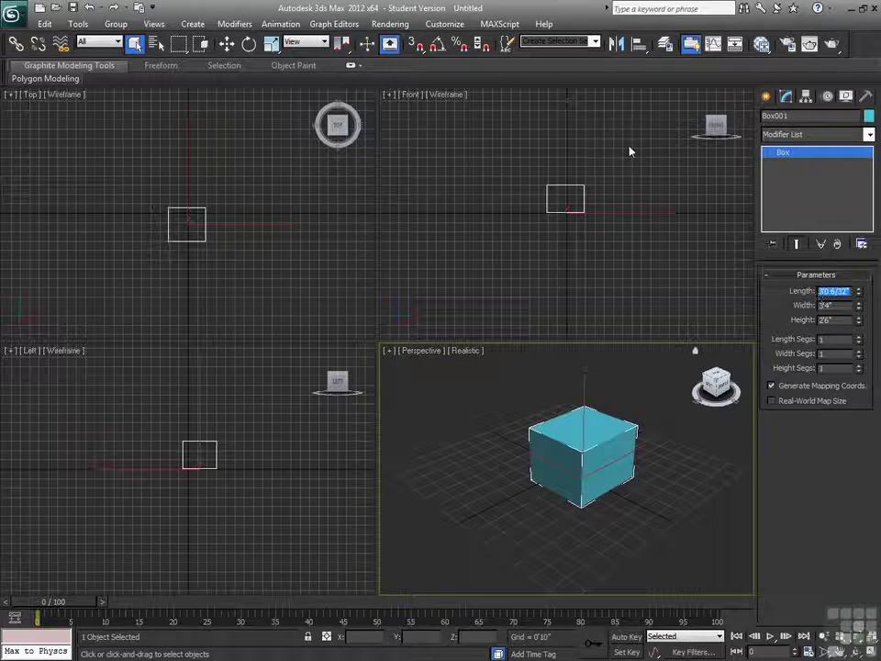
# In Units Setup, keep 1/32 fraction precision and pick Feet w/Decimal Inches.
pyautogui.click(445, 23)
pyautogui.click(464, 203)
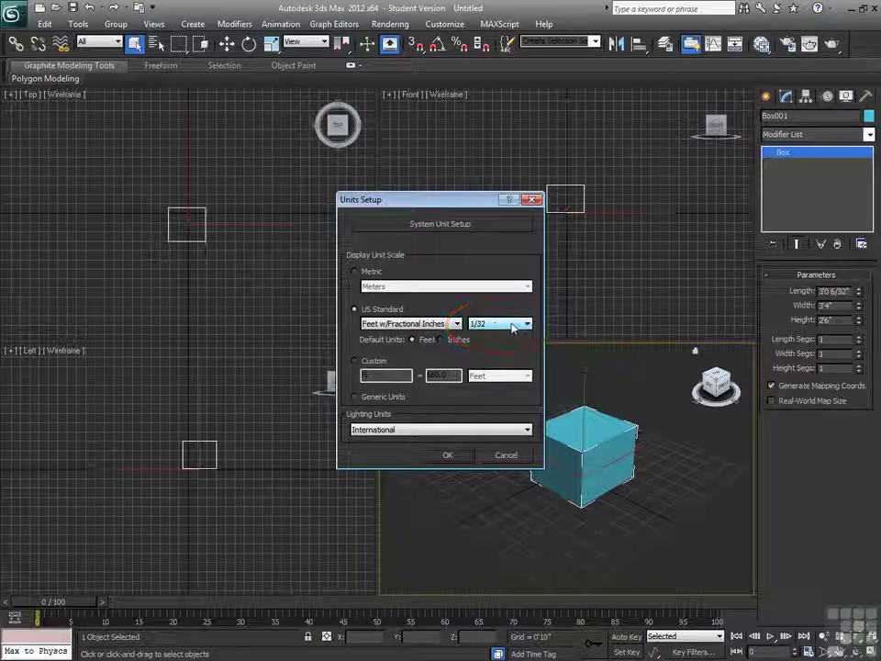
pyautogui.click(505, 325)
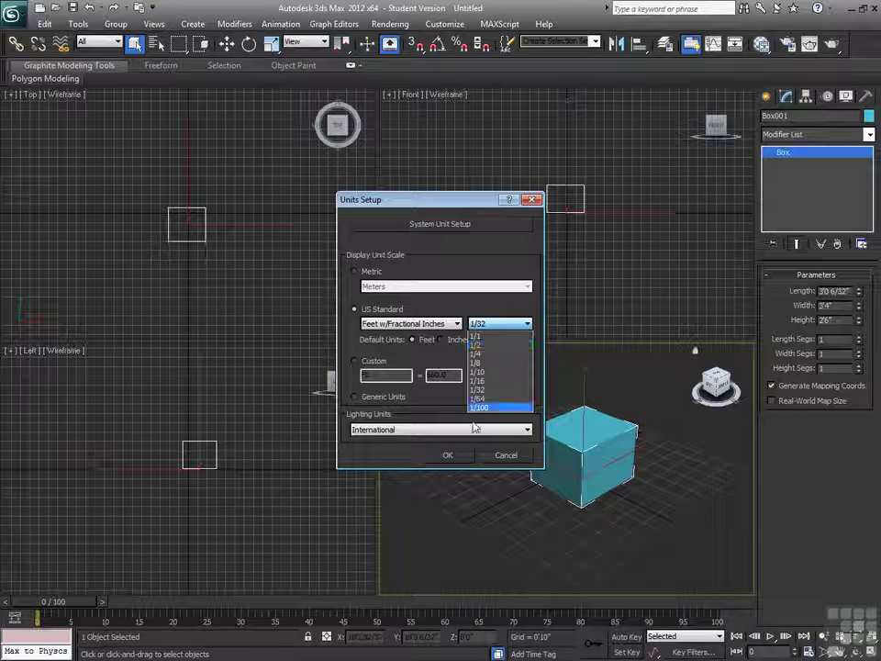
pyautogui.click(461, 317)
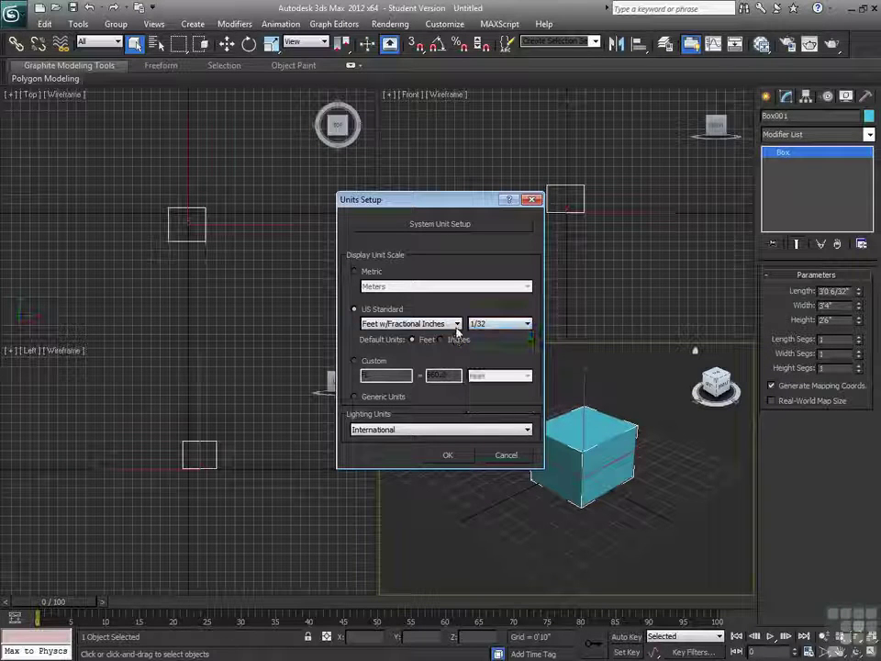
pyautogui.click(456, 323)
pyautogui.click(438, 381)
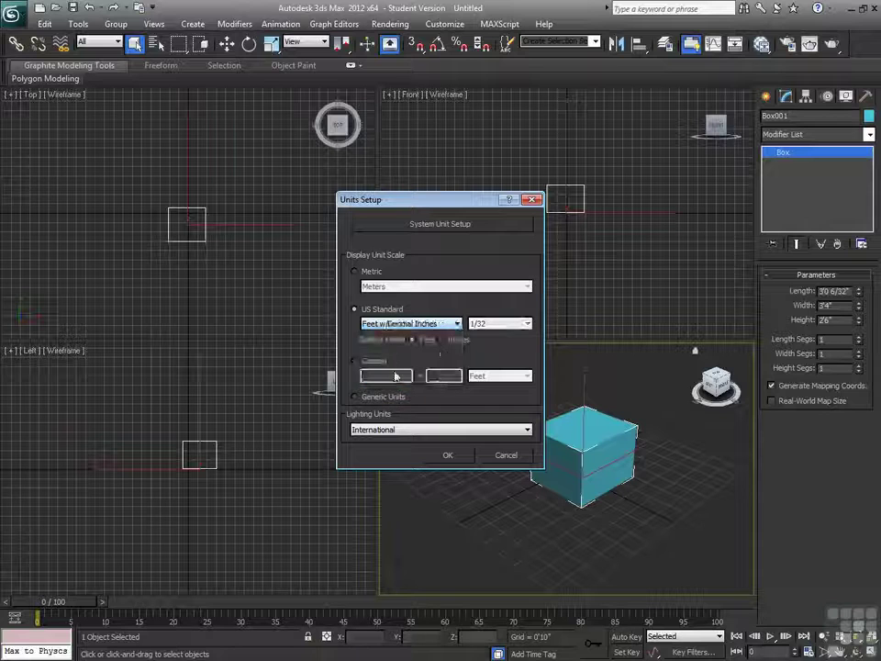
# Define a custom Cubit unit equal to 52.35 Centimeters, apply it, and select the box's length value.
pyautogui.click(354, 360)
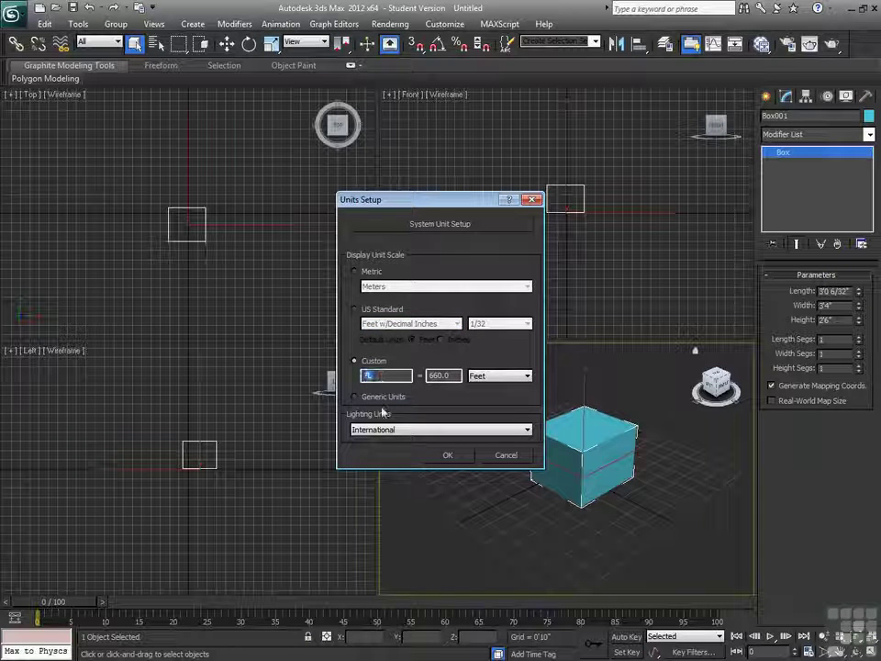
pyautogui.write('Ci')
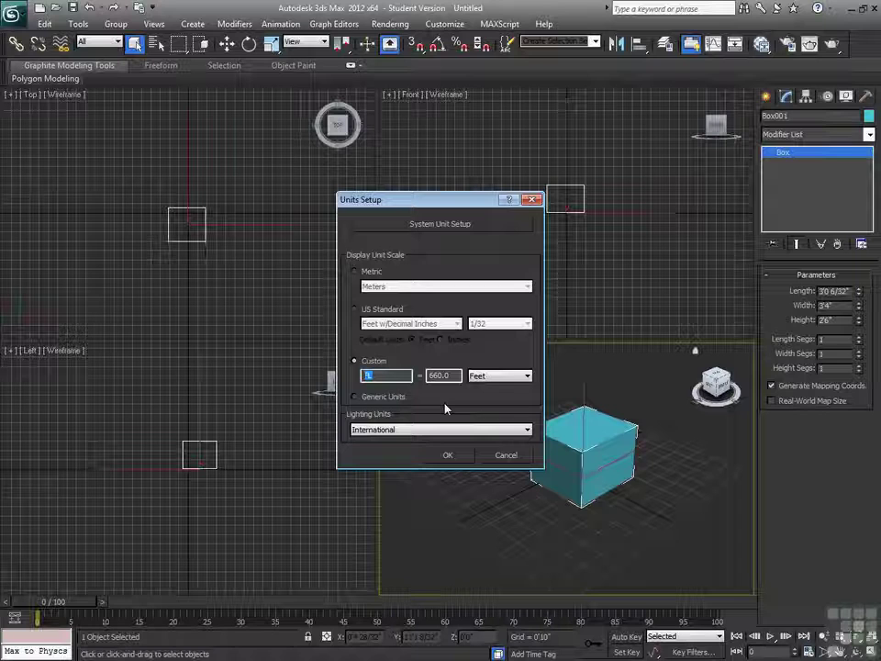
pyautogui.write('bit')
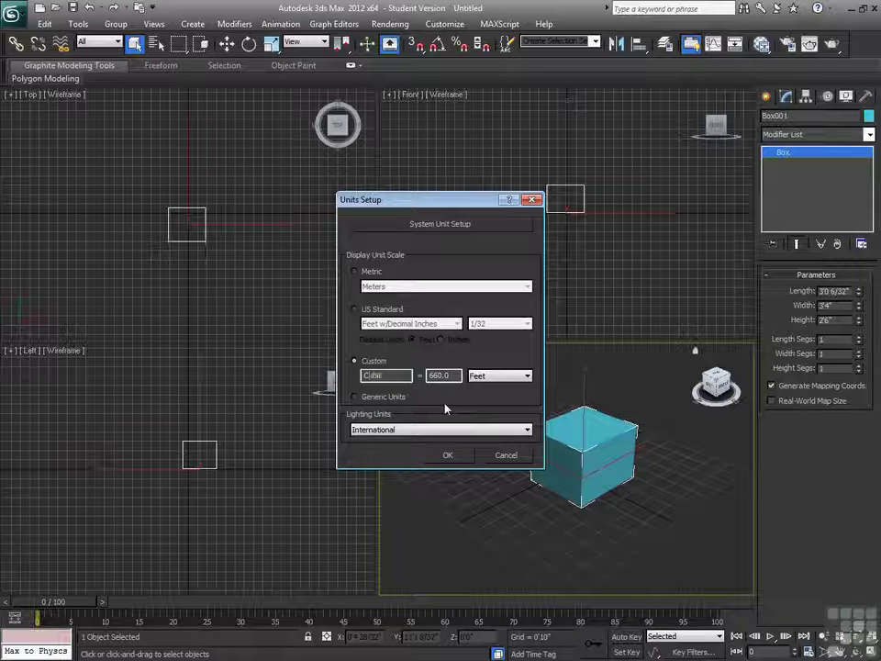
pyautogui.press('Tab')
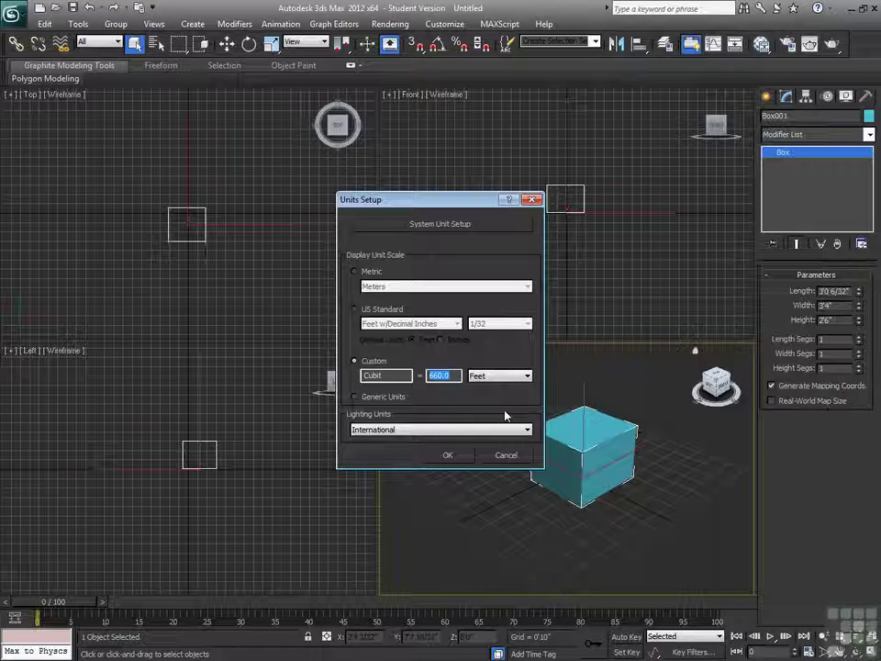
pyautogui.write('52.35')
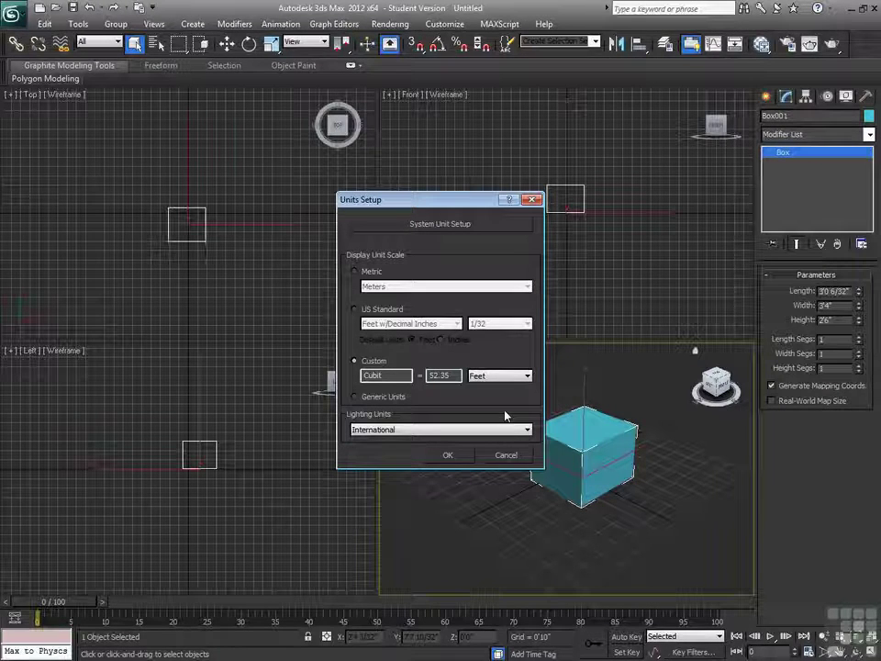
pyautogui.press('Tab')
pyautogui.hotkey('alt', 'Down')
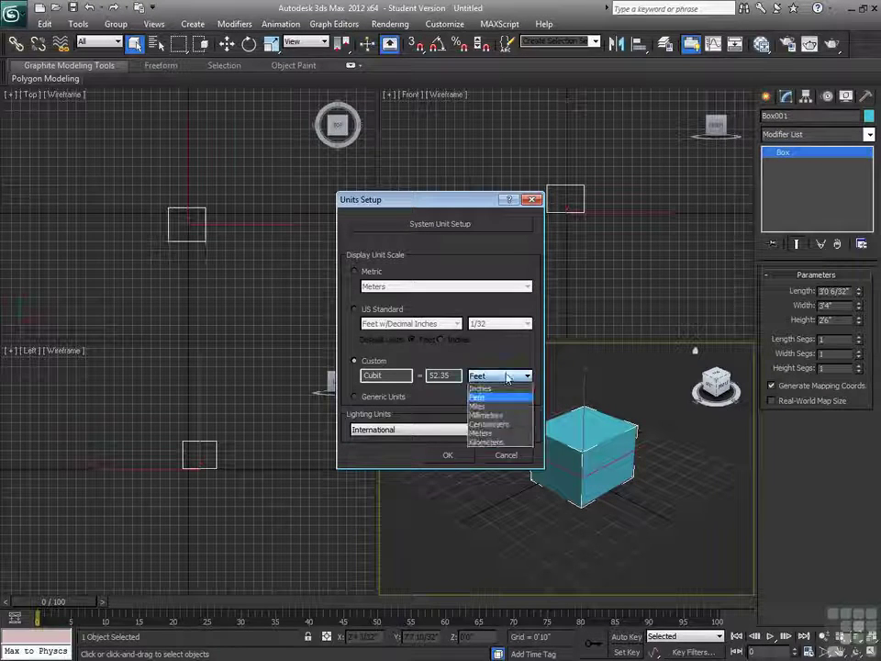
pyautogui.click(504, 418)
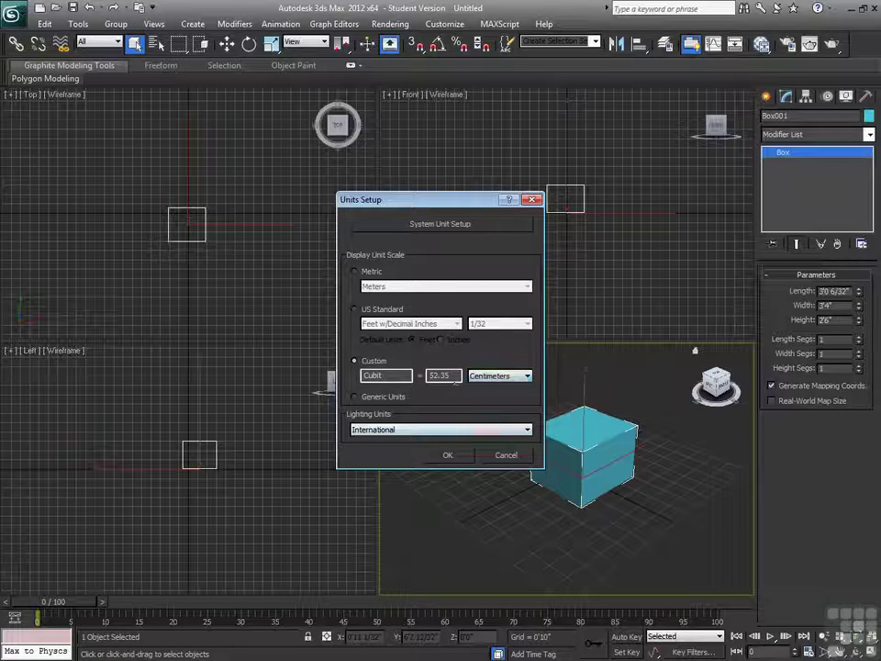
pyautogui.click(448, 455)
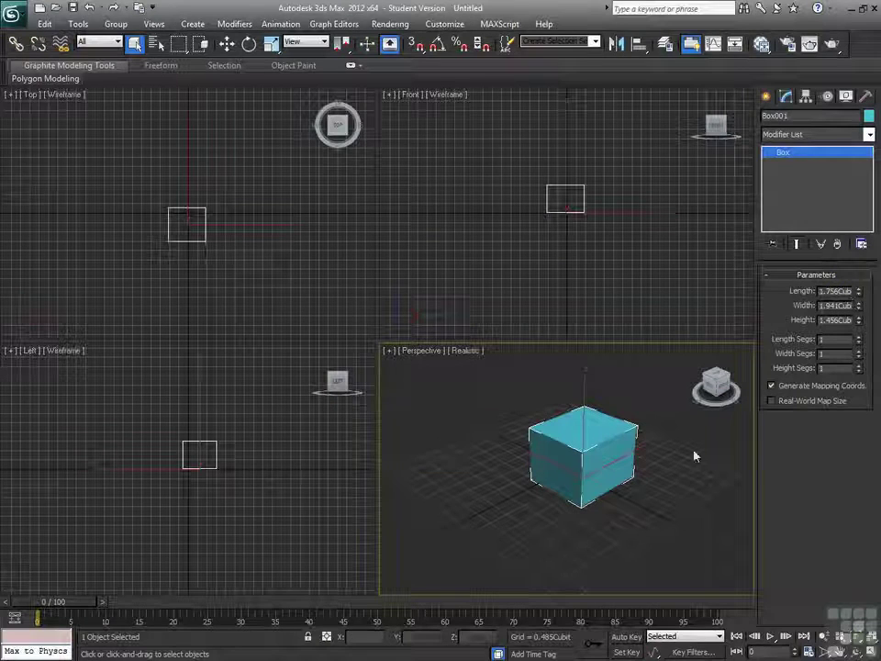
pyautogui.doubleClick(843, 291)
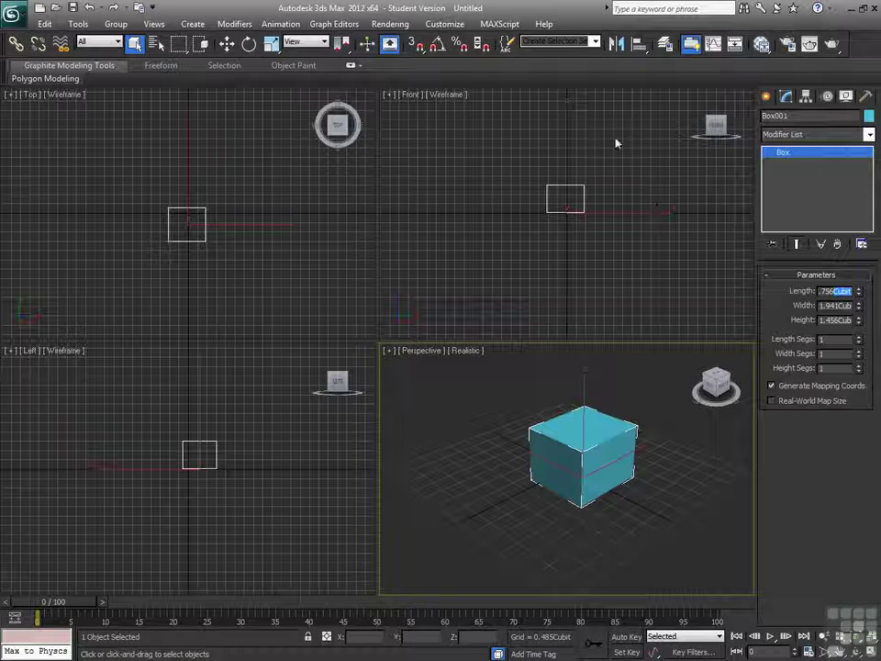
# Reopen Units Setup and switch from the Centimeter-based Cubit to US Standard feet with decimal inches.
pyautogui.click(445, 24)
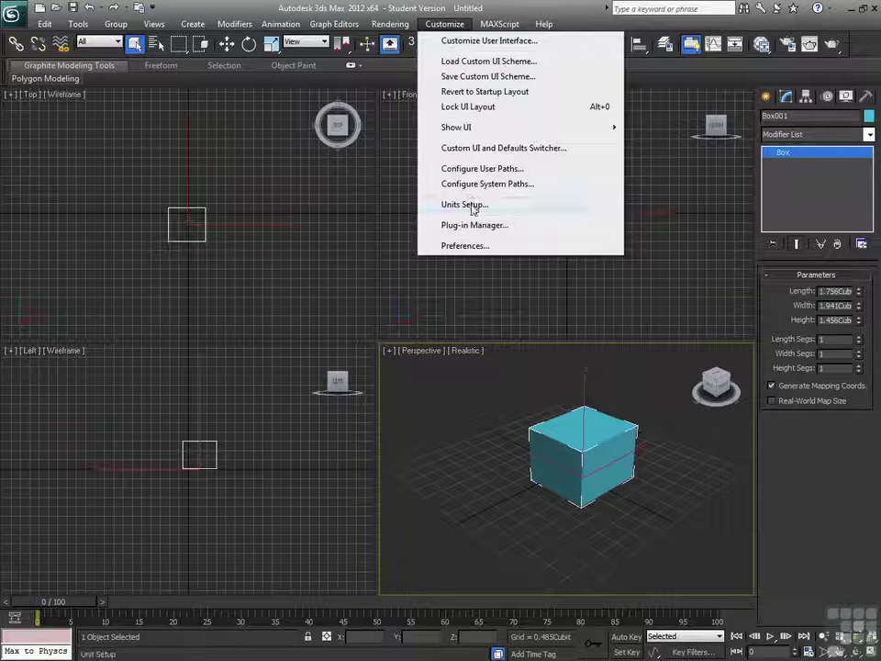
pyautogui.click(464, 204)
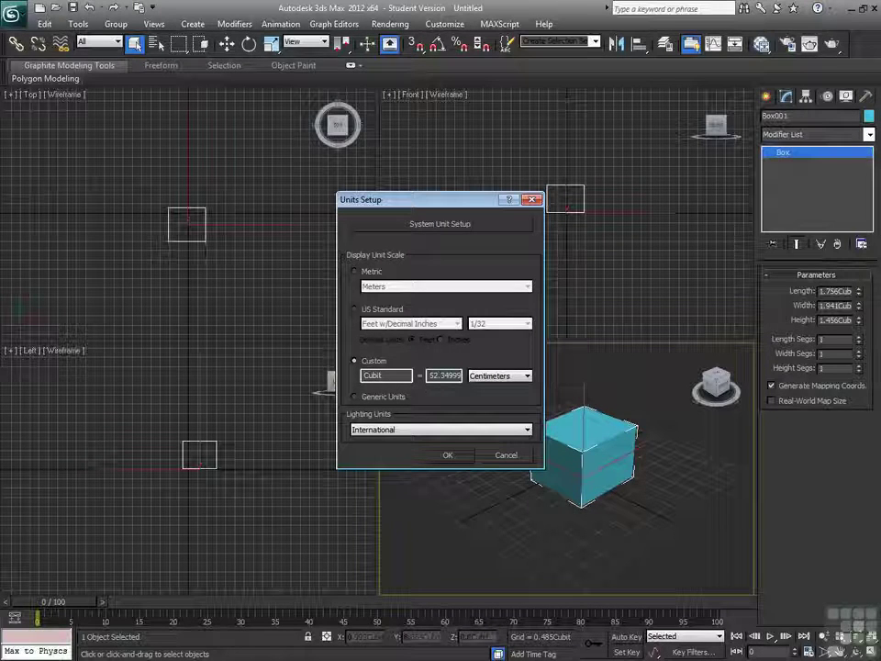
pyautogui.click(525, 376)
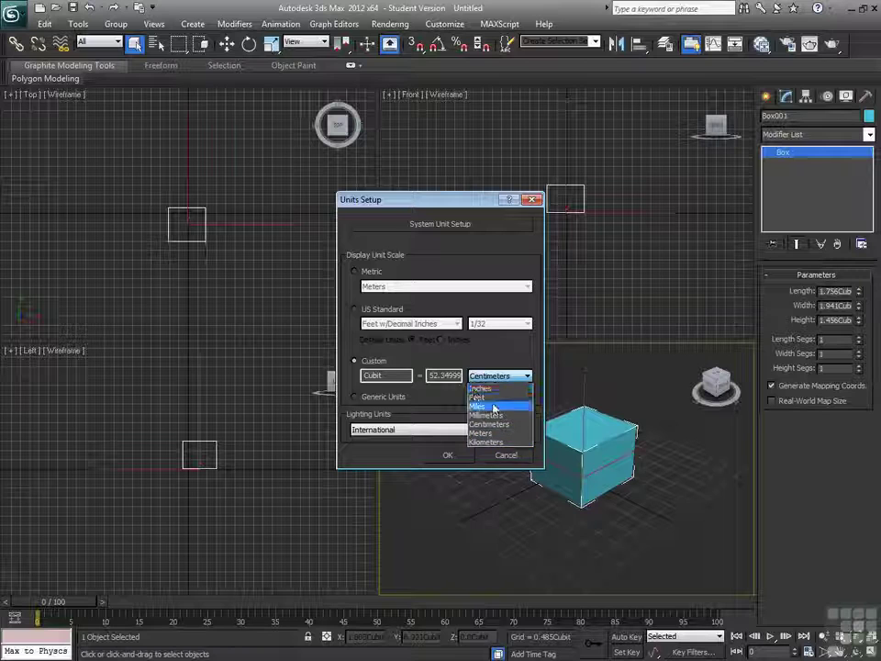
pyautogui.click(481, 372)
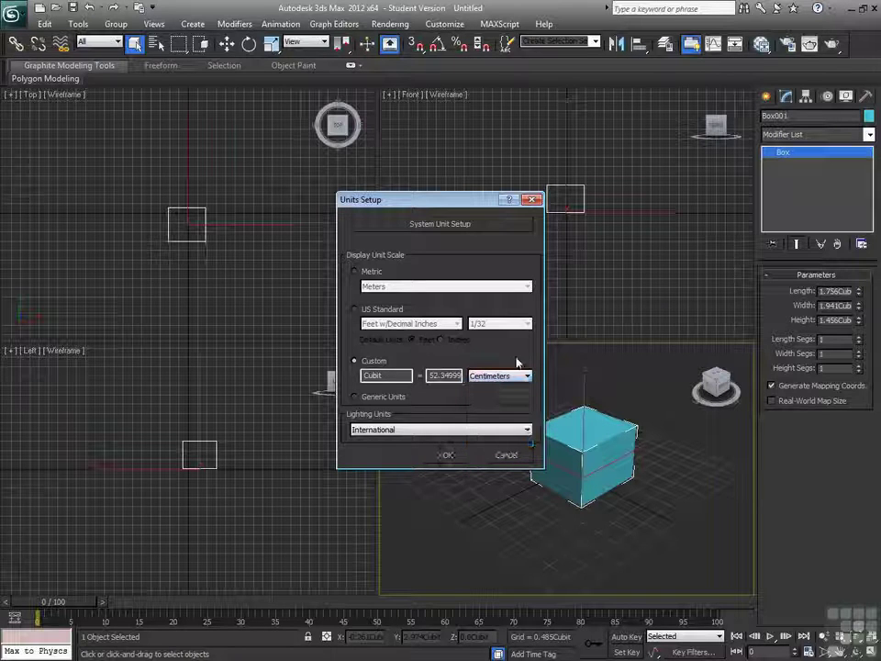
pyautogui.click(373, 313)
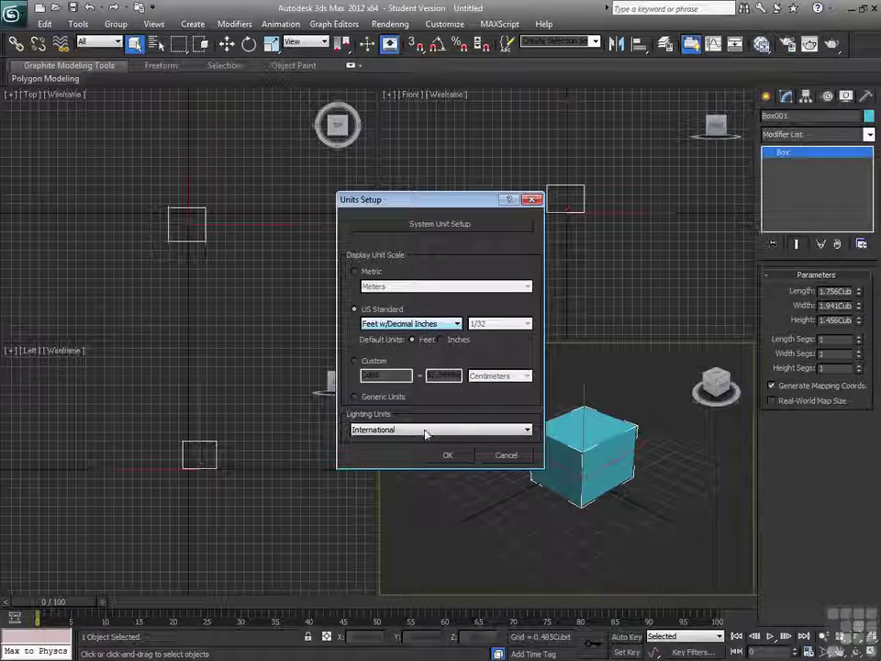